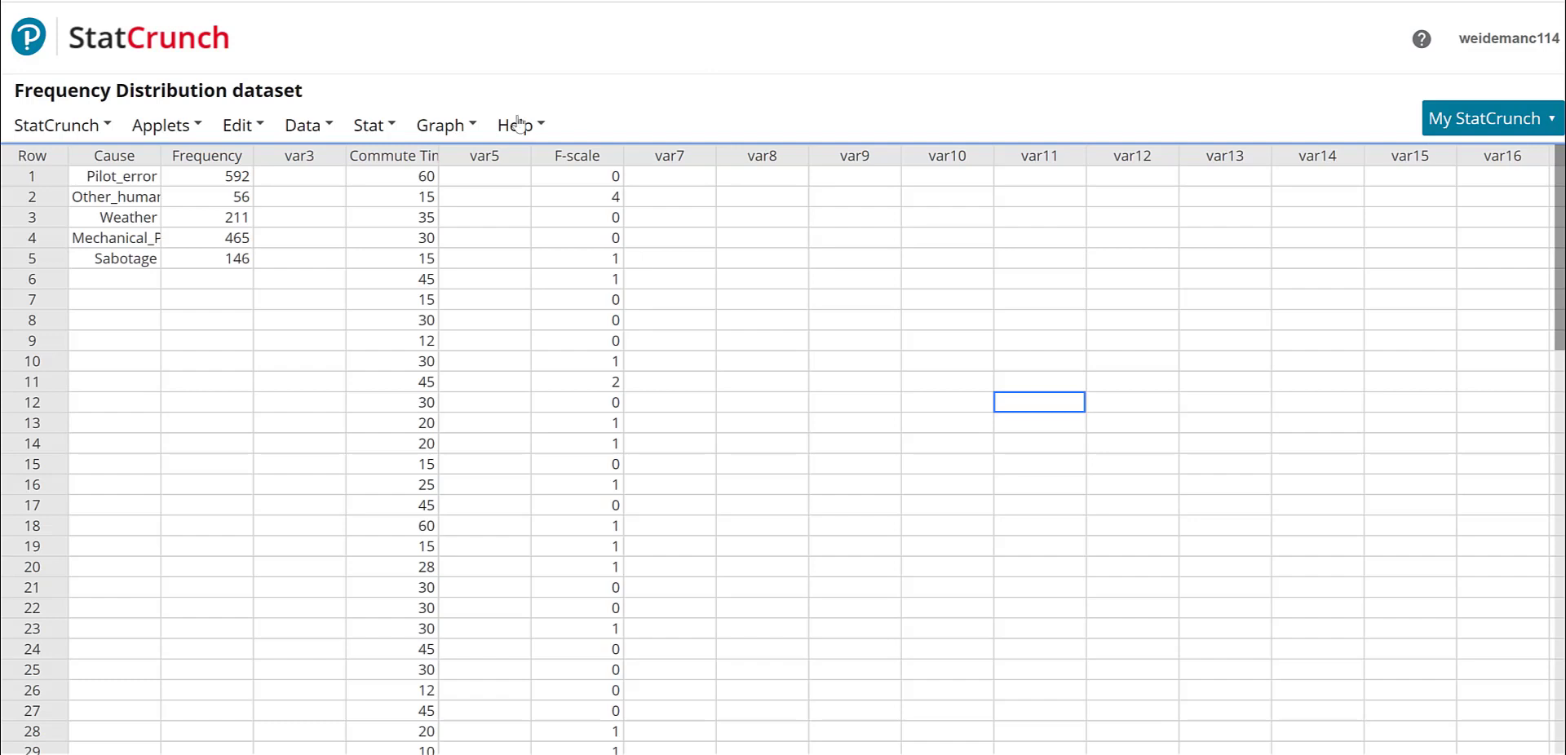
{"action": "left_click", "coordinate": [157, 130]}
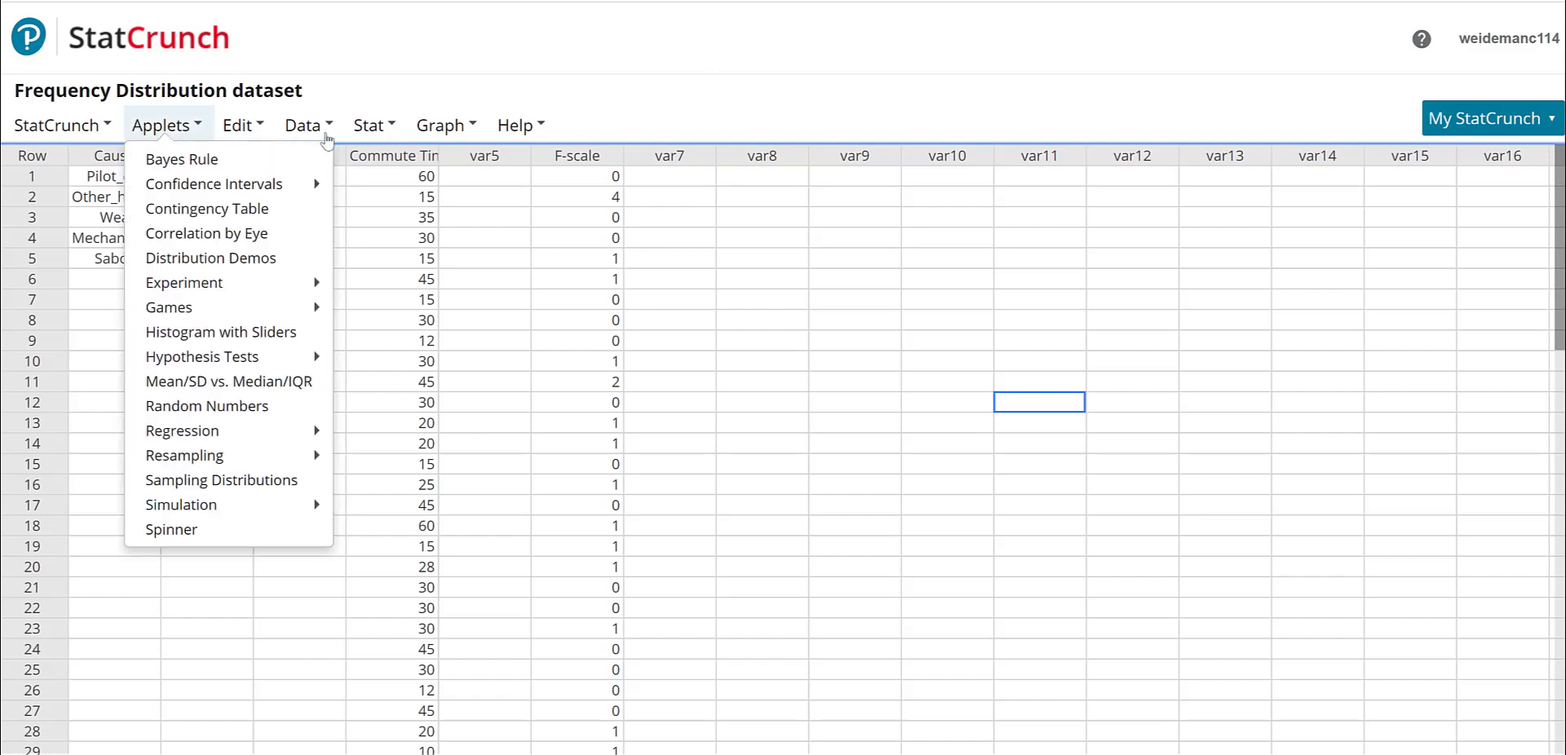
{"action": "left_click", "coordinate": [87, 385]}
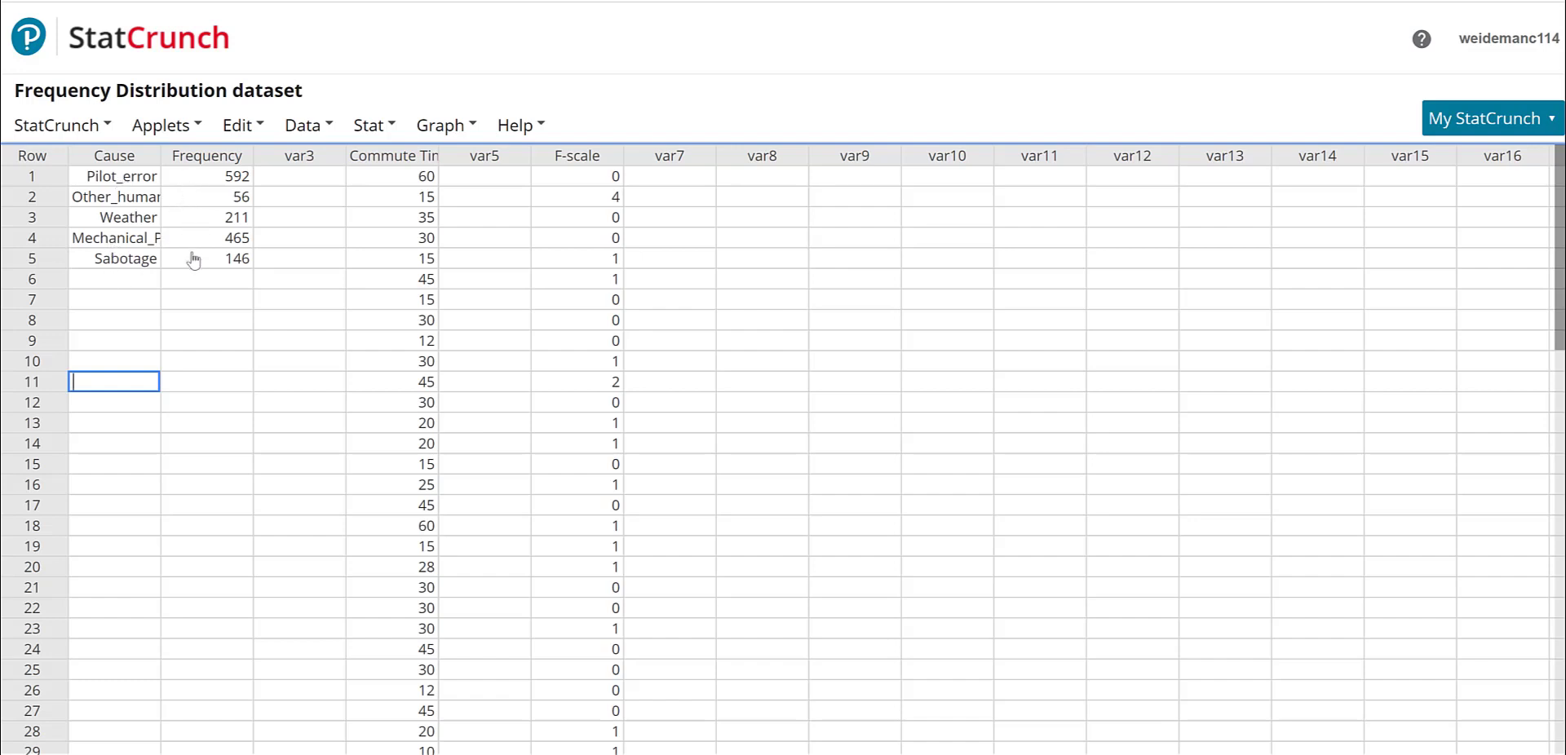
- Compute a contingency table with summary using the Frequency column, Cause as row labels, and percent of total displayed
{"action": "left_click", "coordinate": [374, 127]}
{"action": "mouse_move", "coordinate": [388, 208]}
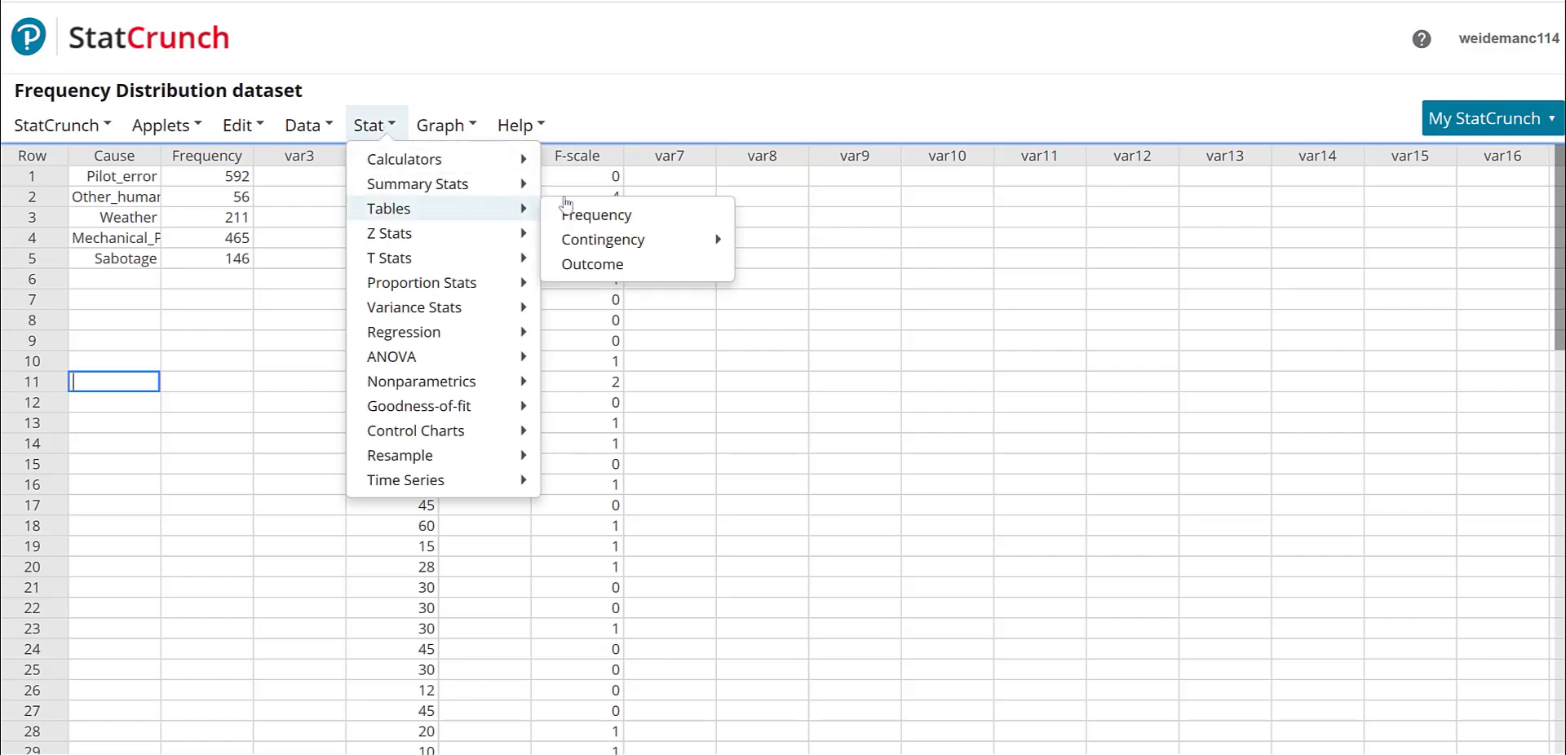
{"action": "mouse_move", "coordinate": [616, 241]}
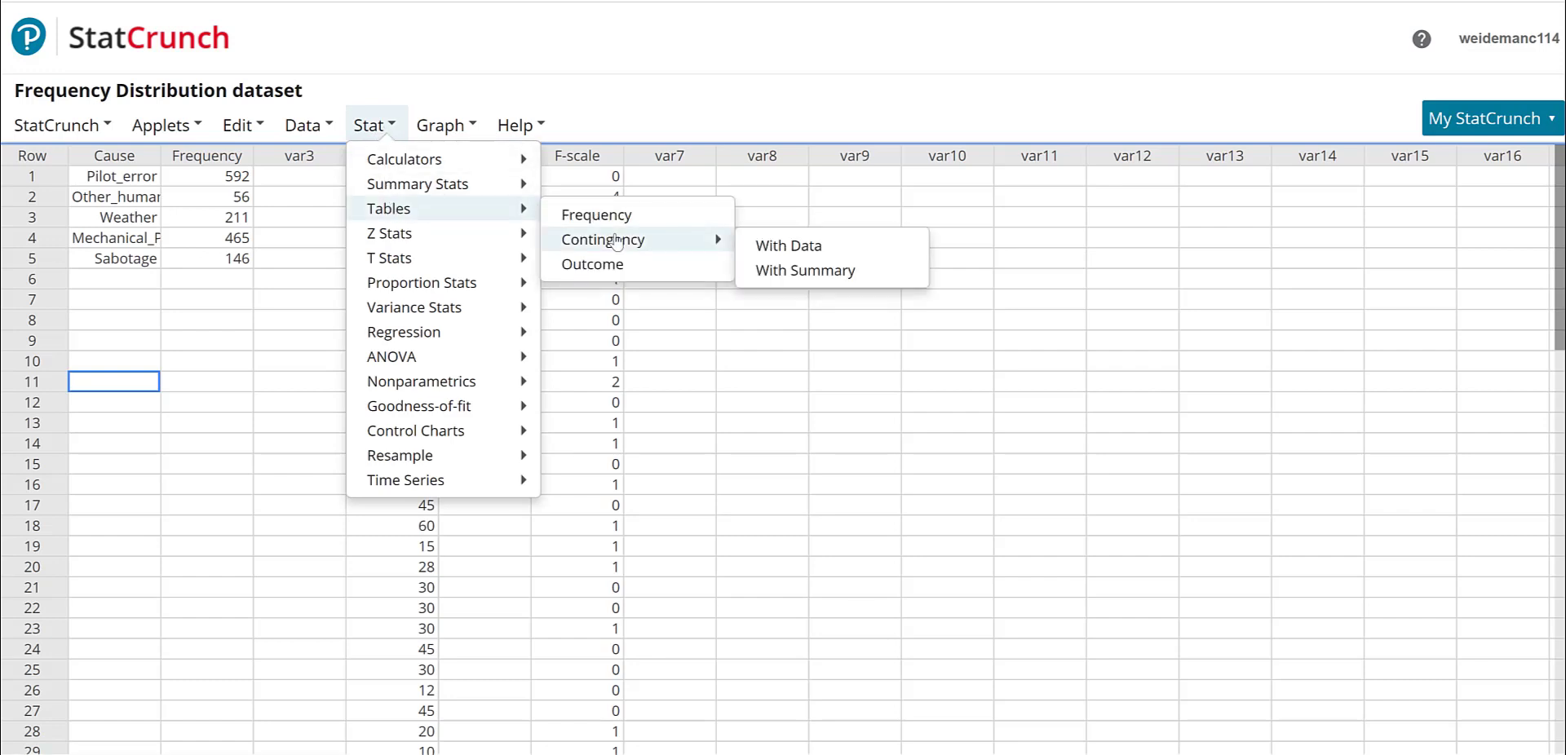
{"action": "left_click", "coordinate": [826, 271]}
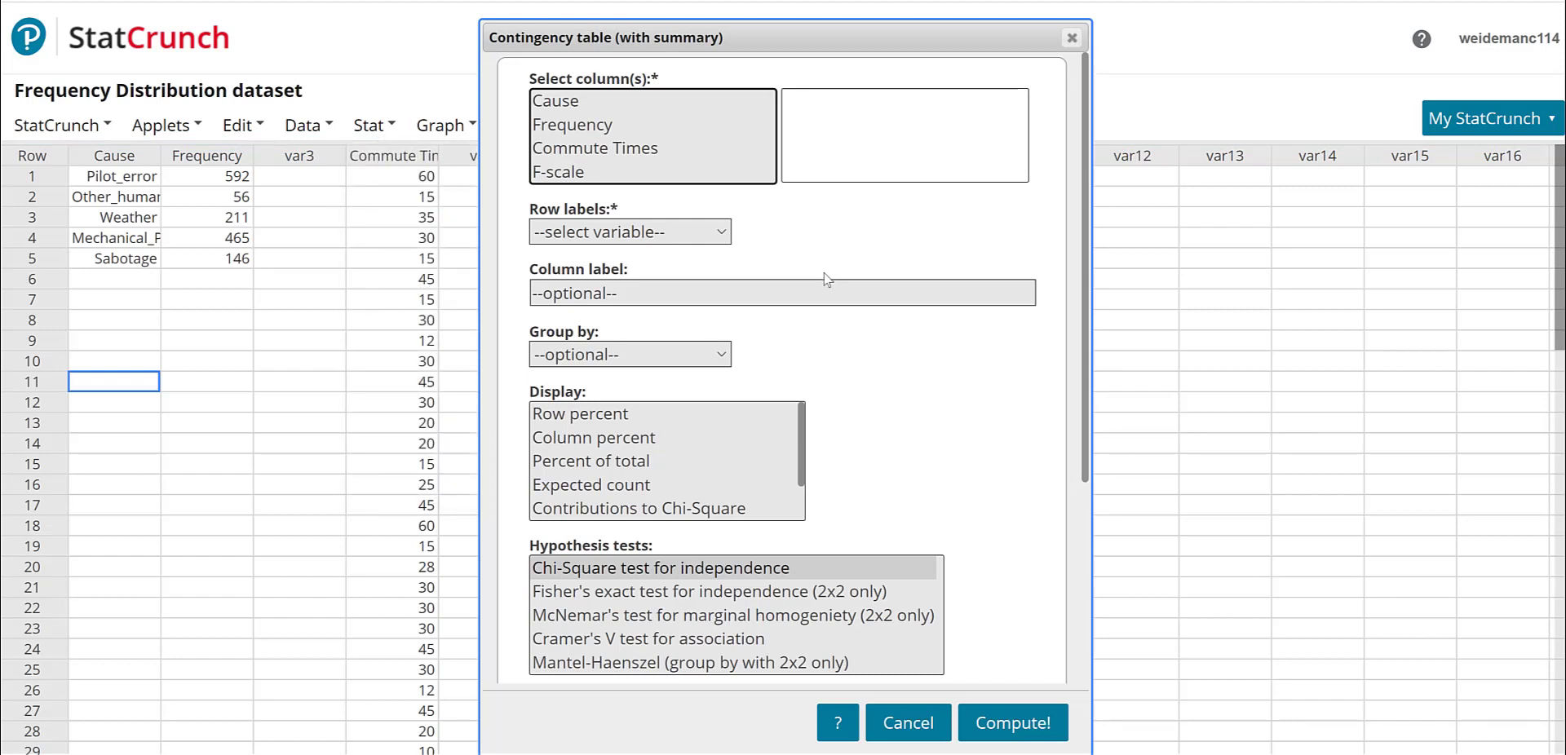
{"action": "left_click", "coordinate": [574, 127]}
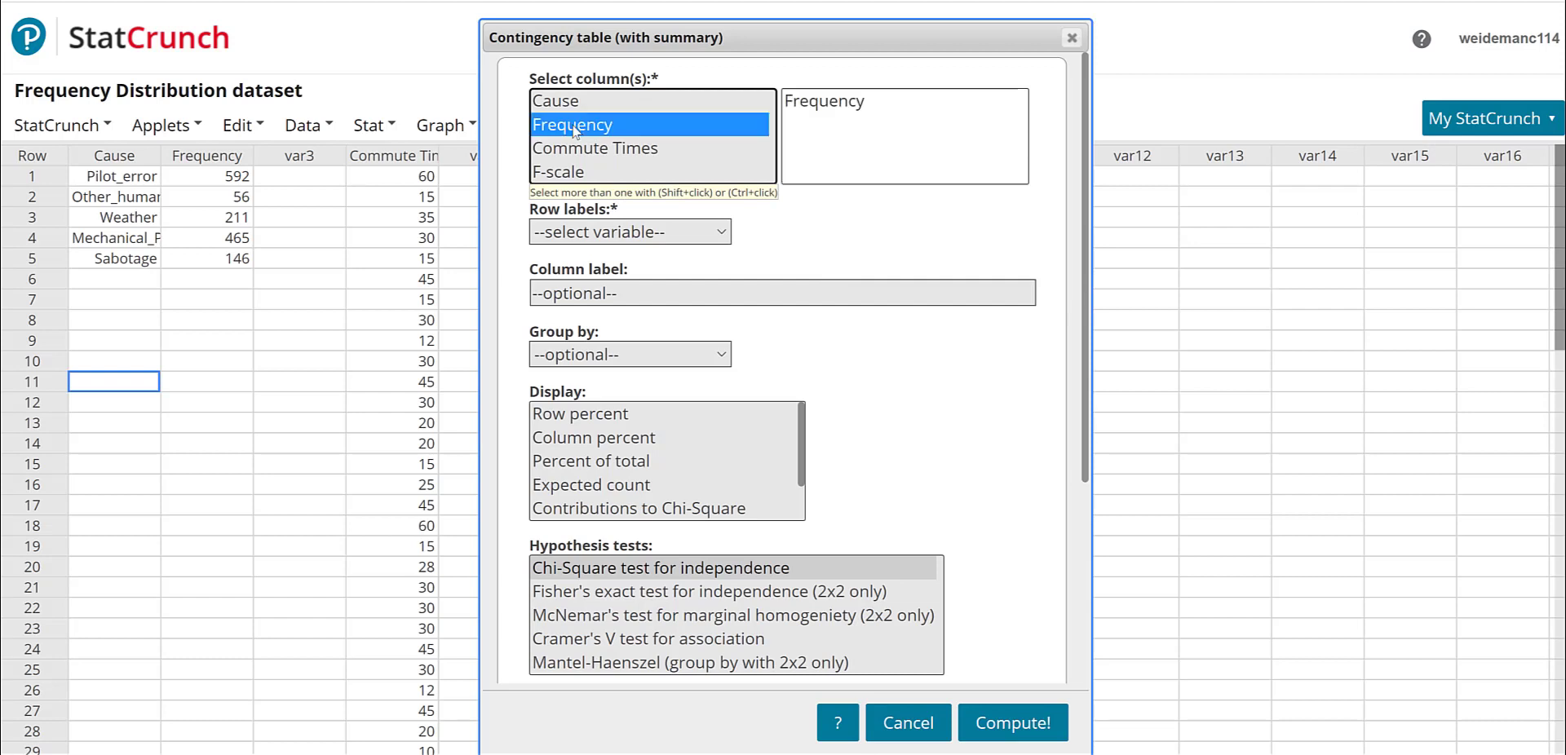
{"action": "left_click", "coordinate": [598, 233]}
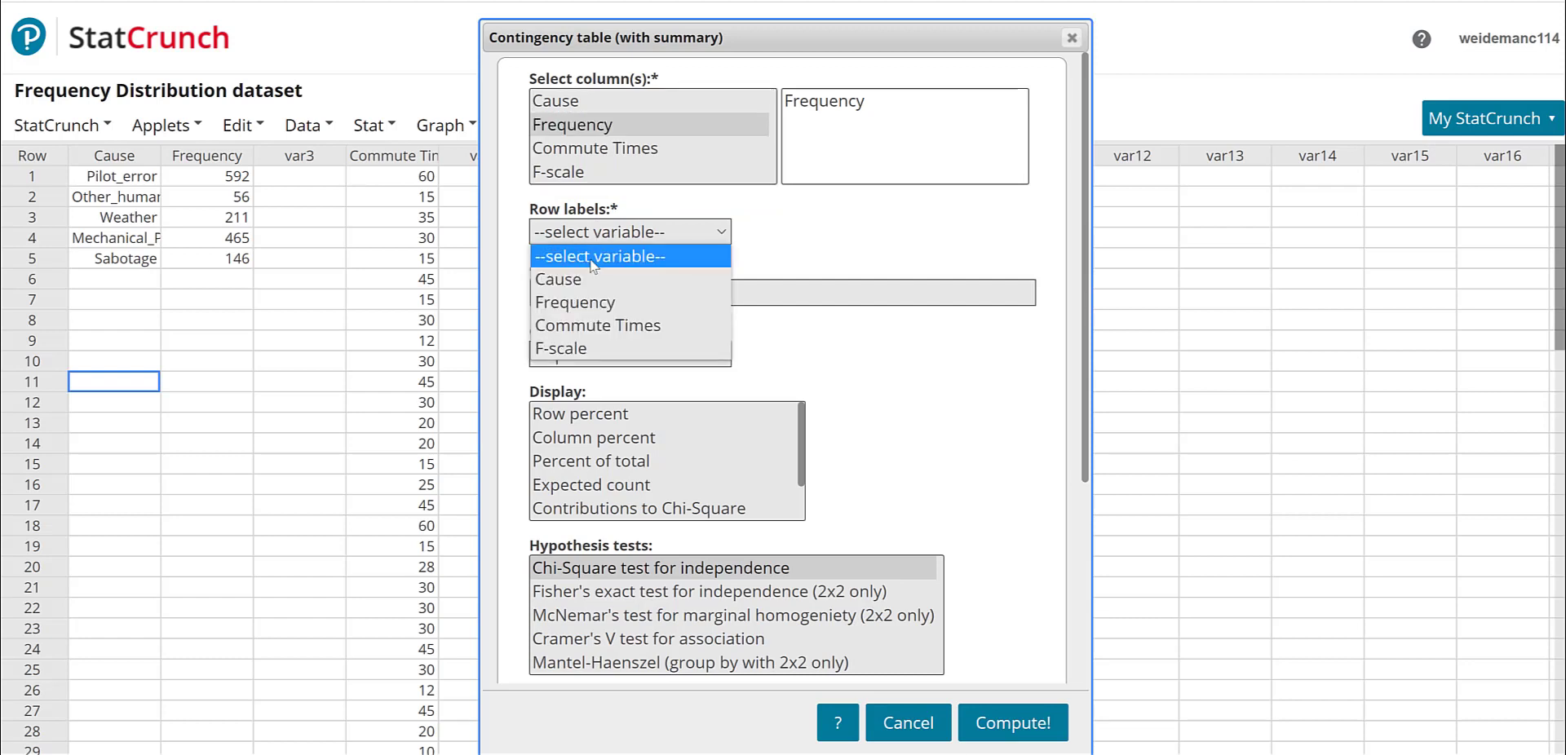
{"action": "left_click", "coordinate": [590, 273]}
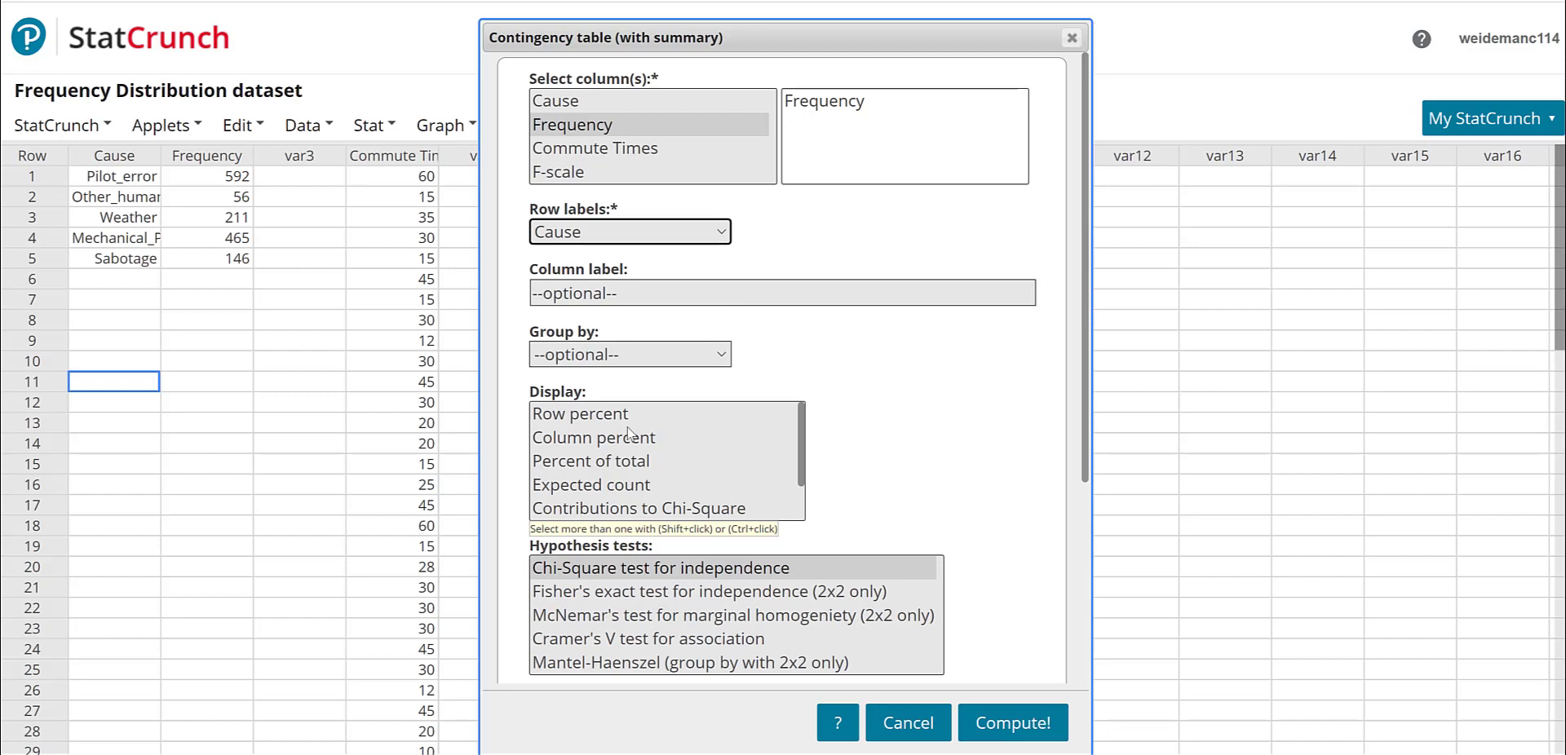
{"action": "left_click", "coordinate": [636, 462]}
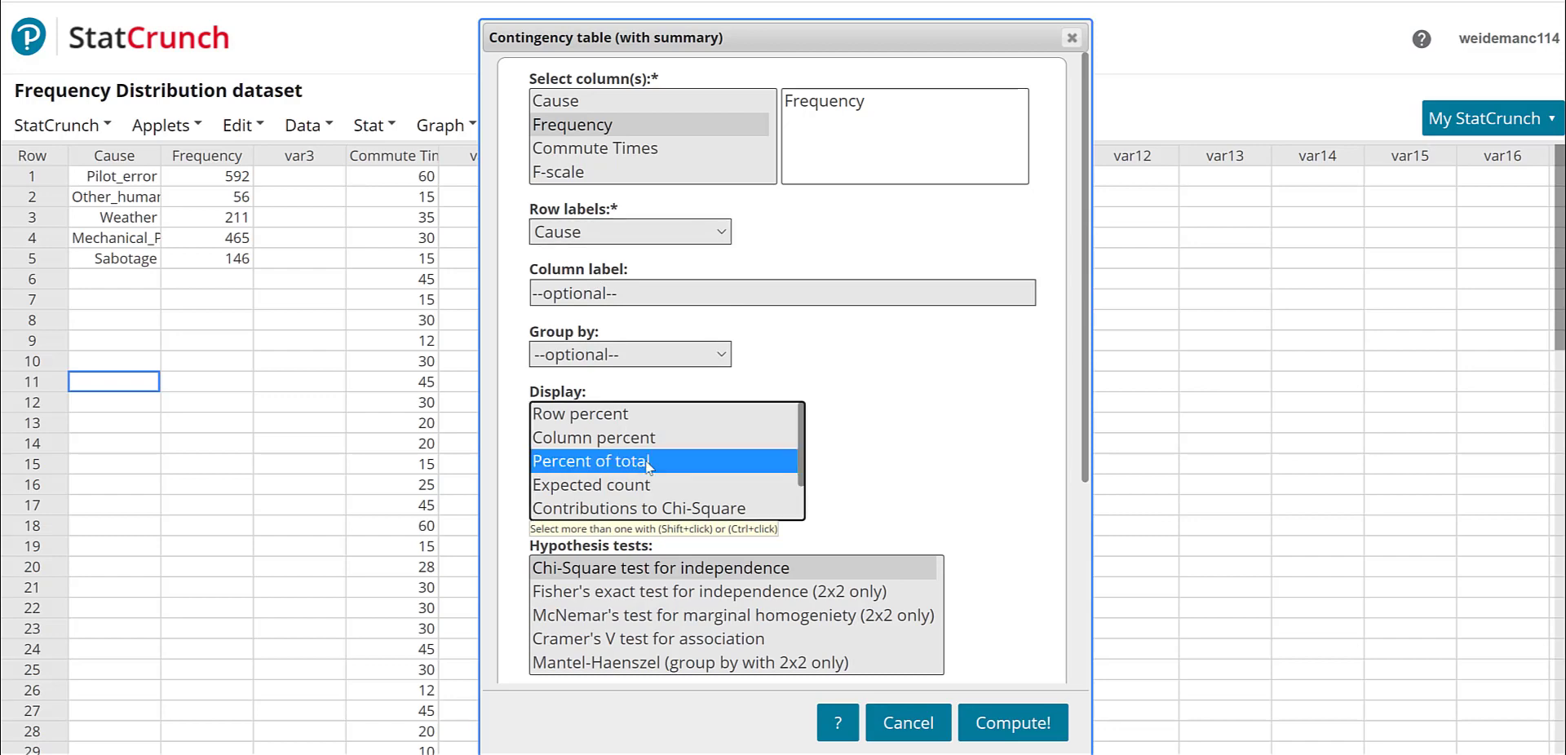
{"action": "left_click", "coordinate": [978, 724]}
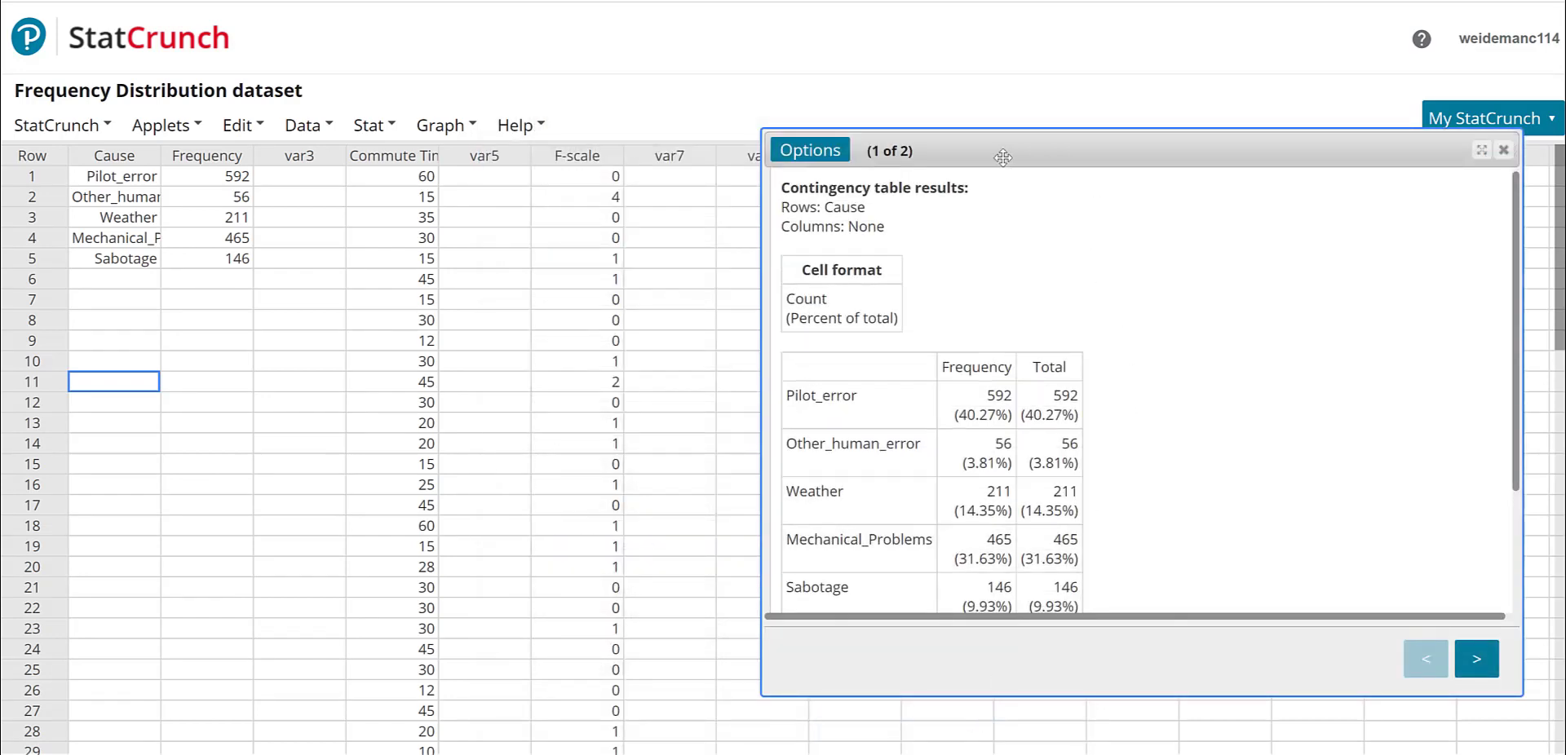
- Examine the contingency table counts and percentages, then close the results window
{"action": "left_click_drag", "start_coordinate": [1002, 158], "coordinate": [708, 103]}
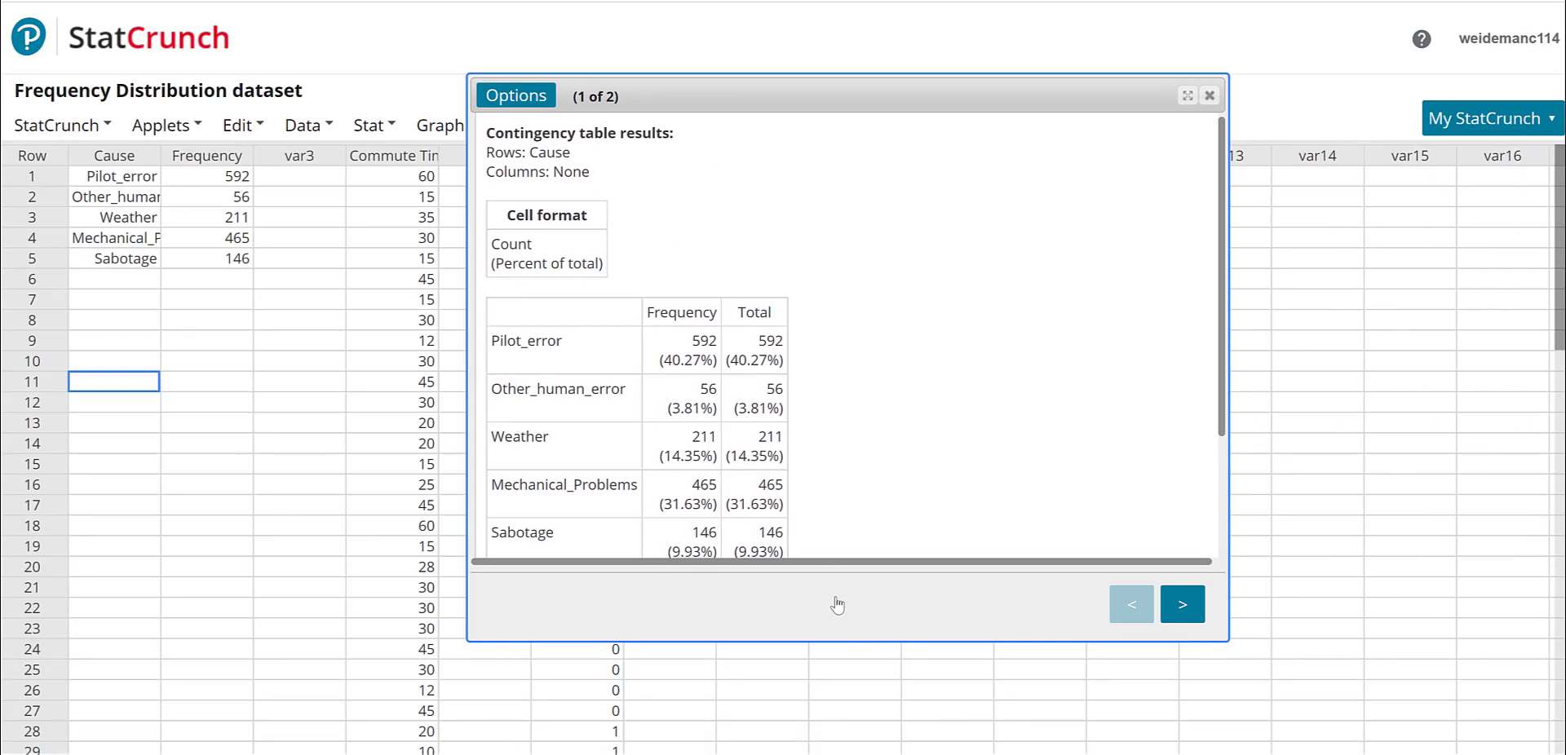
{"action": "left_click_drag", "start_coordinate": [946, 641], "coordinate": [946, 729]}
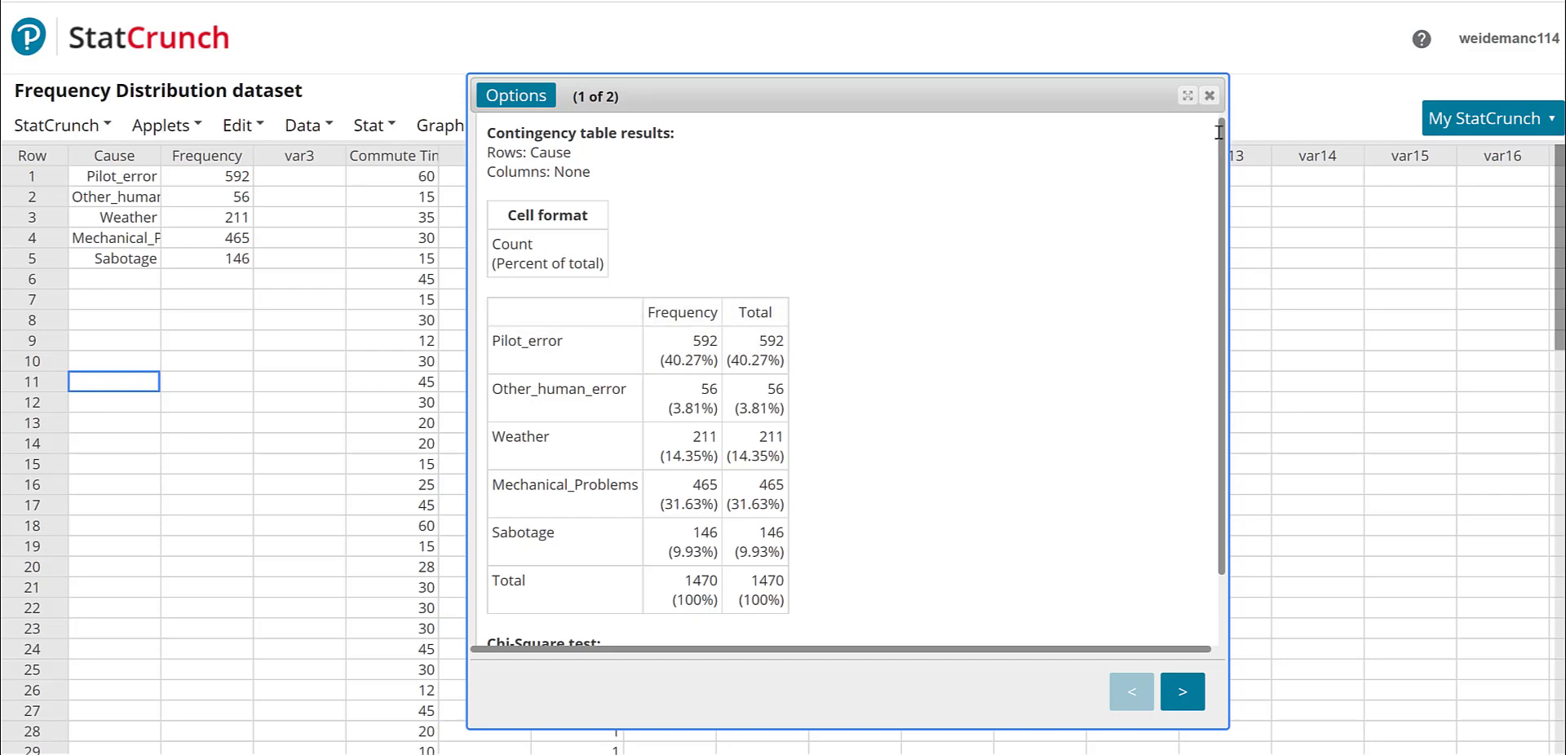
{"action": "left_click", "coordinate": [1208, 97]}
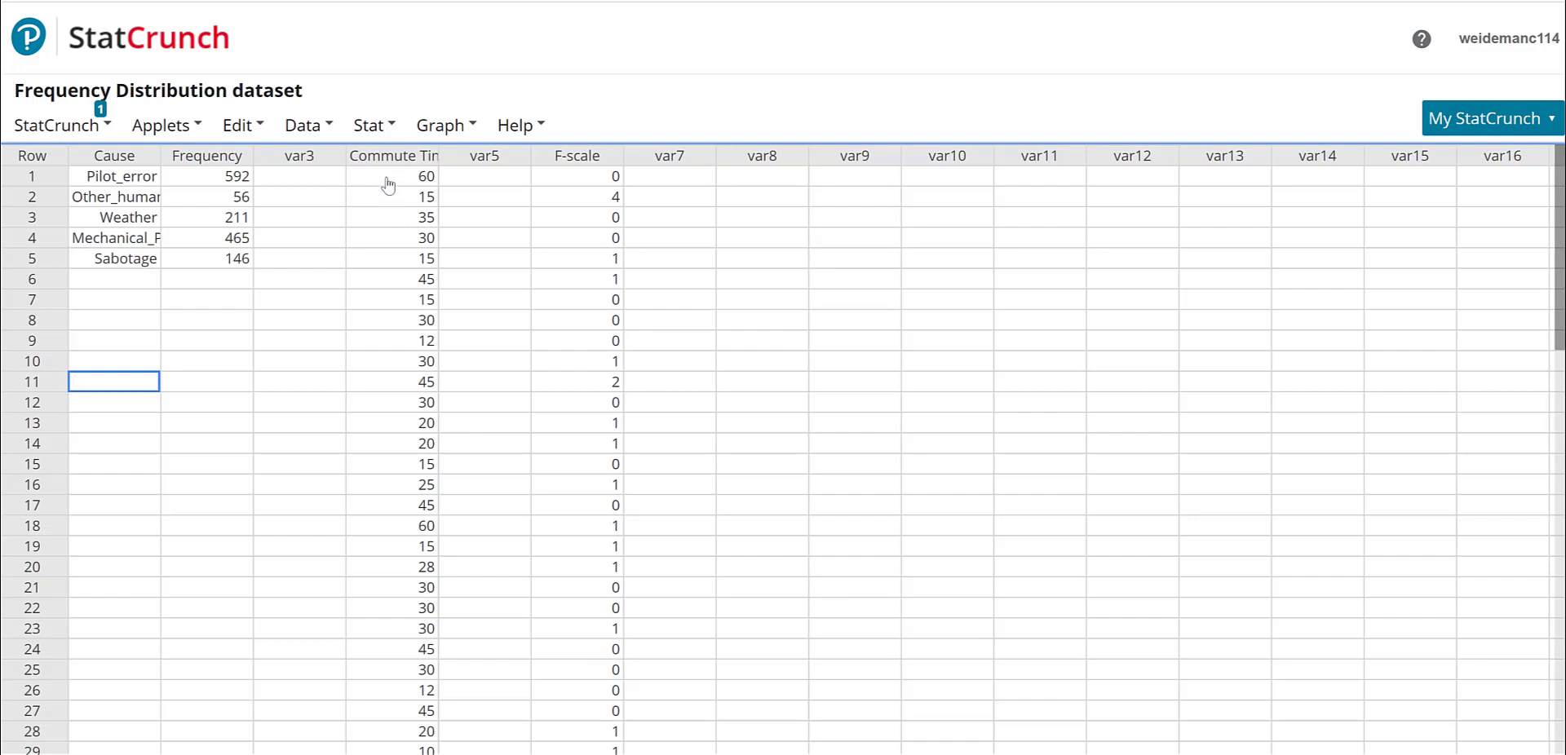
- Bin the Commute Times column into fixed-width bins starting at 0 with a bin width of 15
{"action": "left_click", "coordinate": [297, 129]}
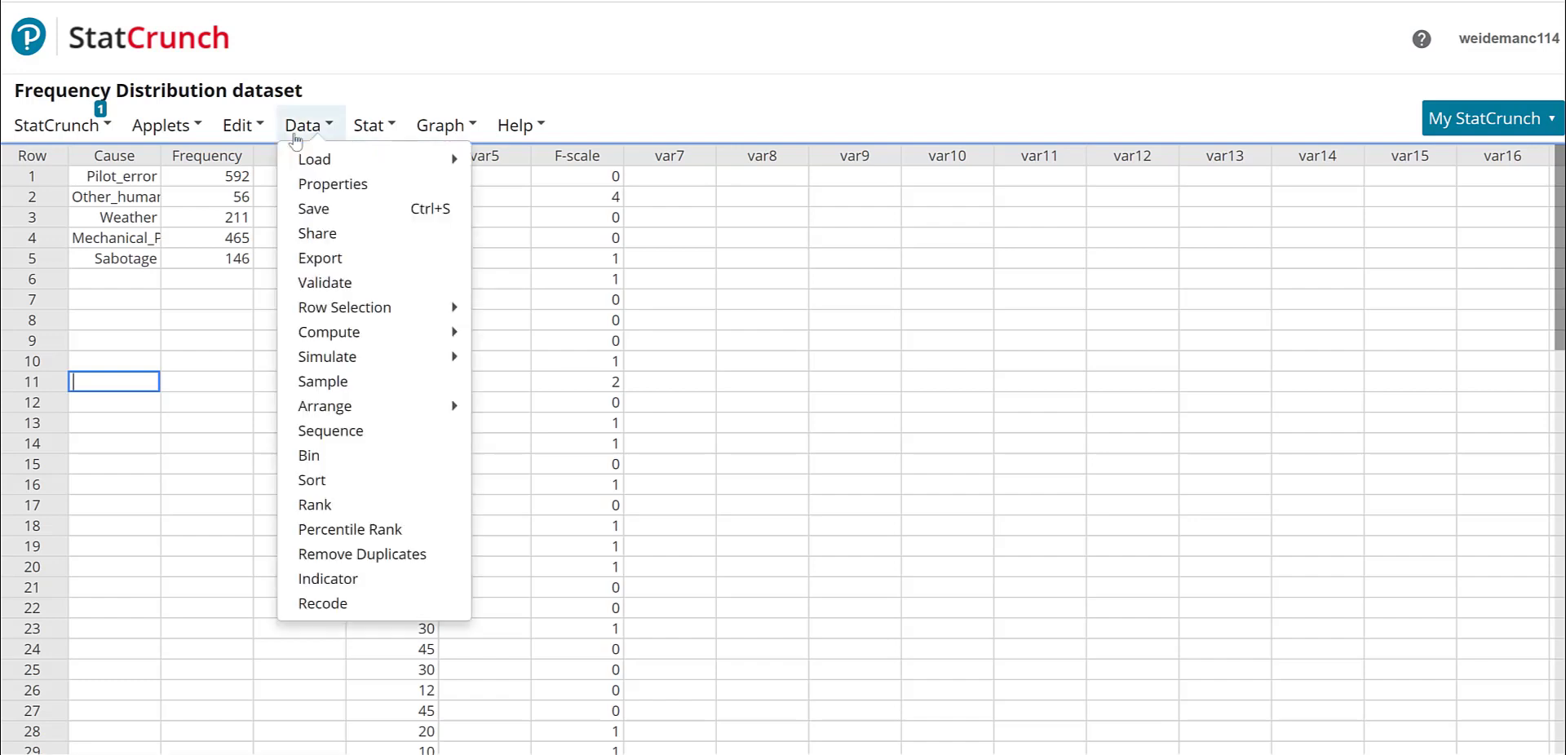
{"action": "left_click", "coordinate": [319, 464]}
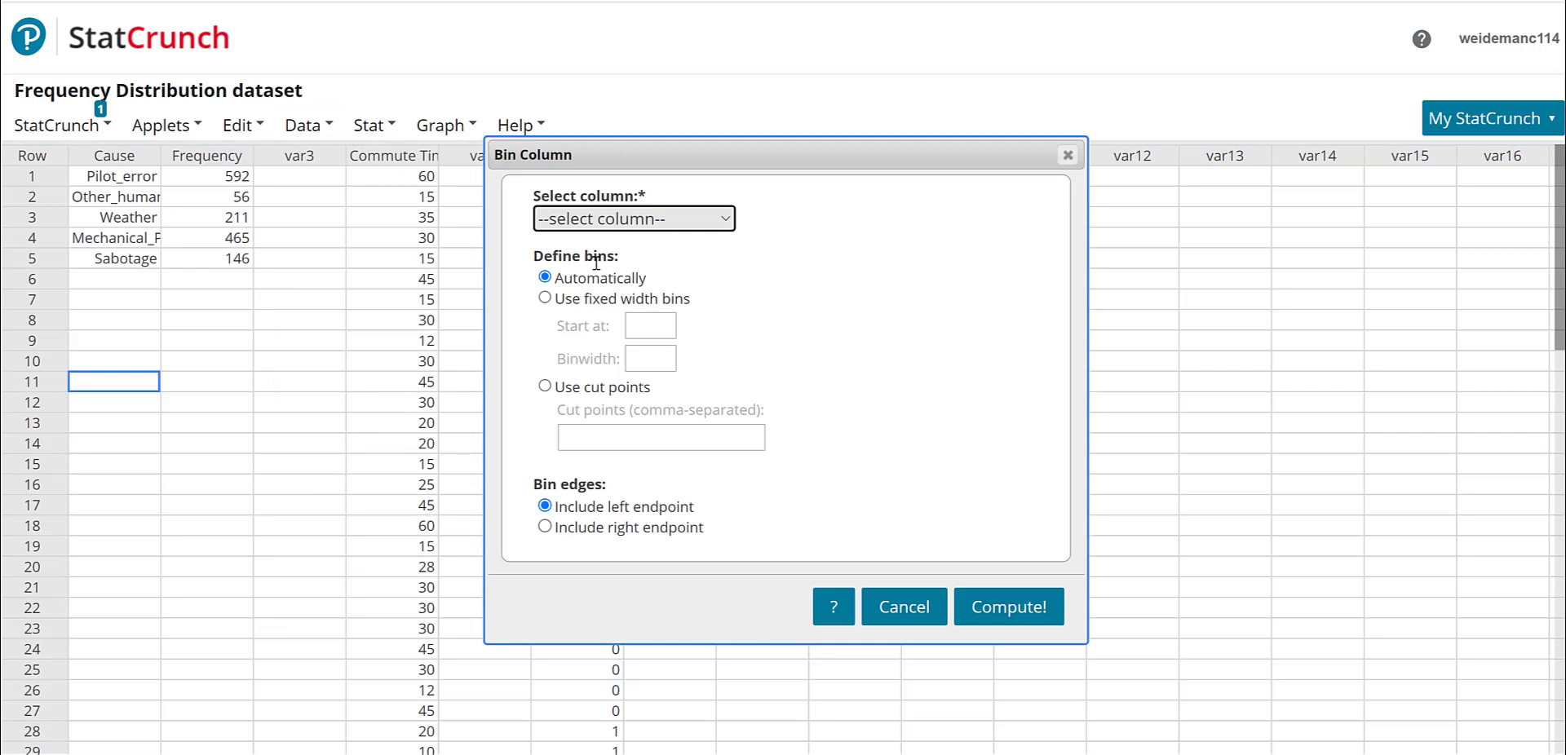
{"action": "left_click", "coordinate": [592, 222]}
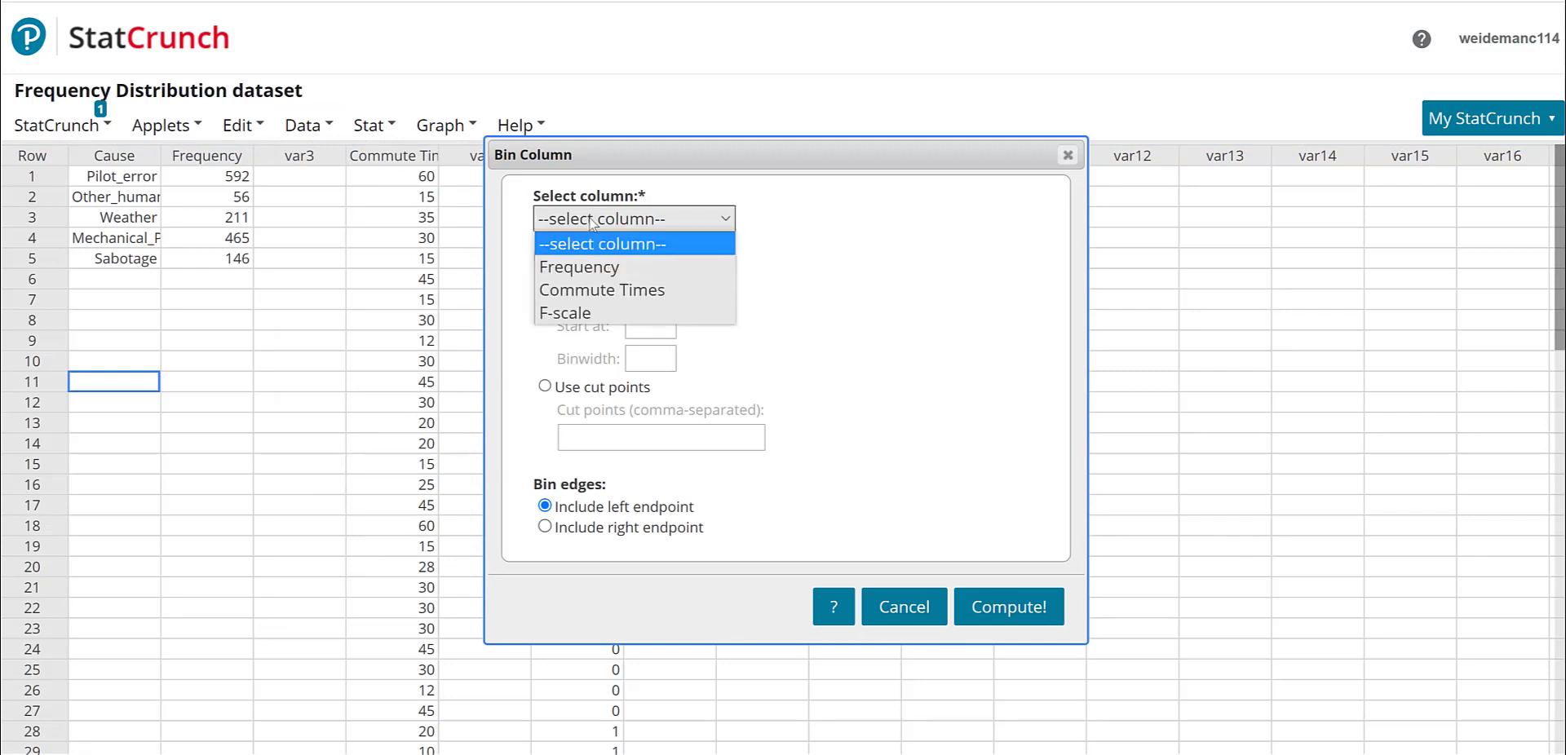
{"action": "left_click", "coordinate": [599, 290]}
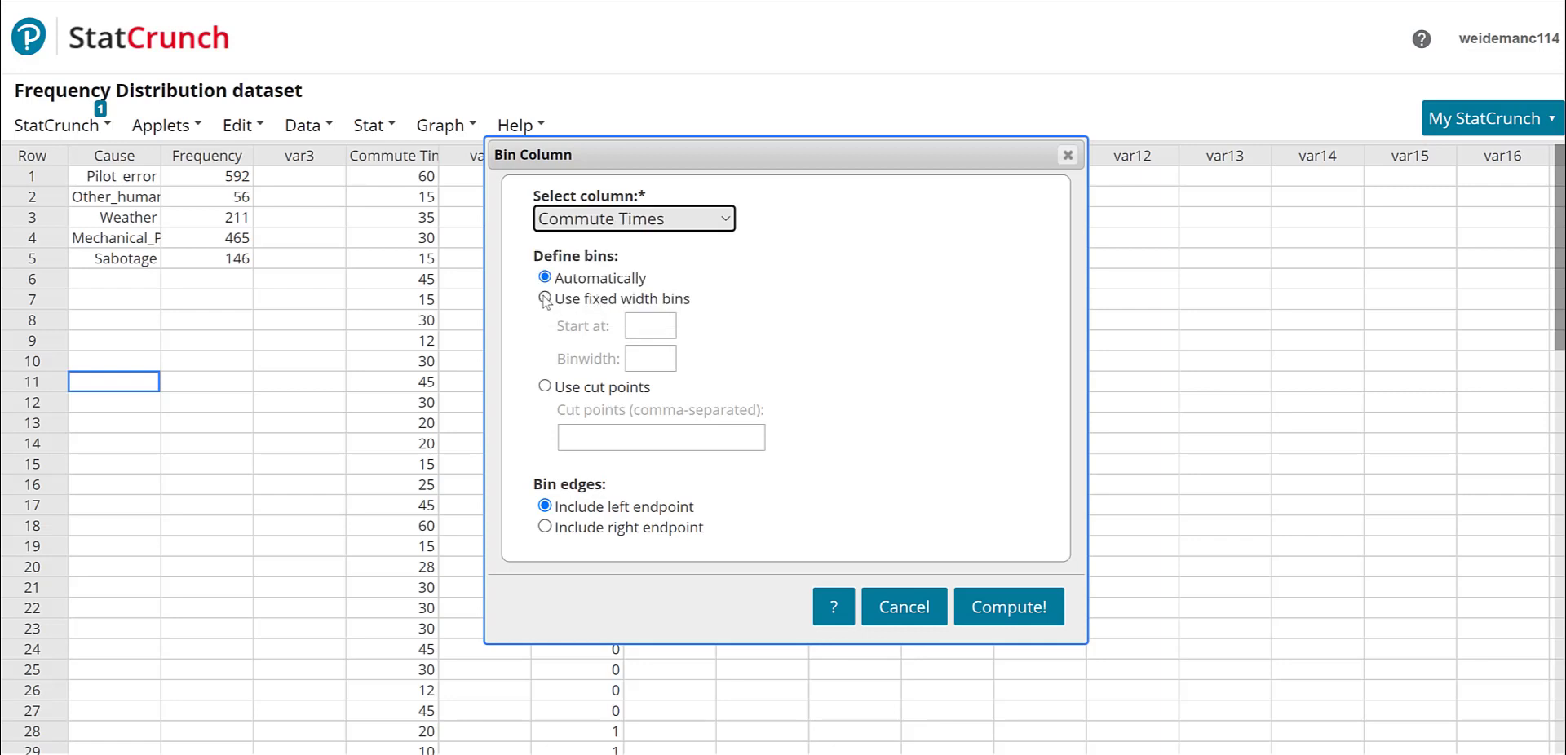
{"action": "left_click", "coordinate": [545, 299]}
{"action": "left_click", "coordinate": [630, 325]}
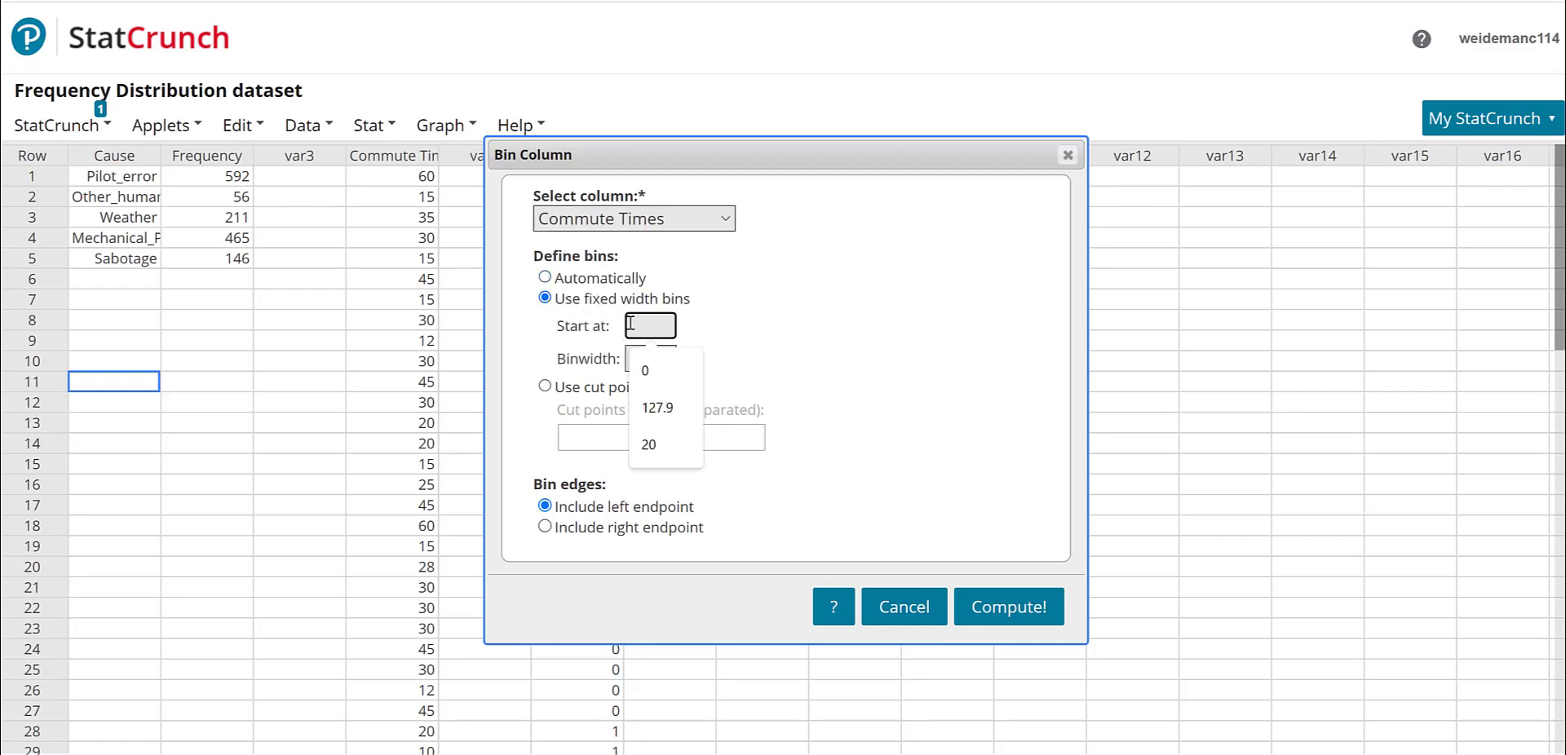
{"action": "type", "text": "0"}
{"action": "left_click", "coordinate": [632, 359]}
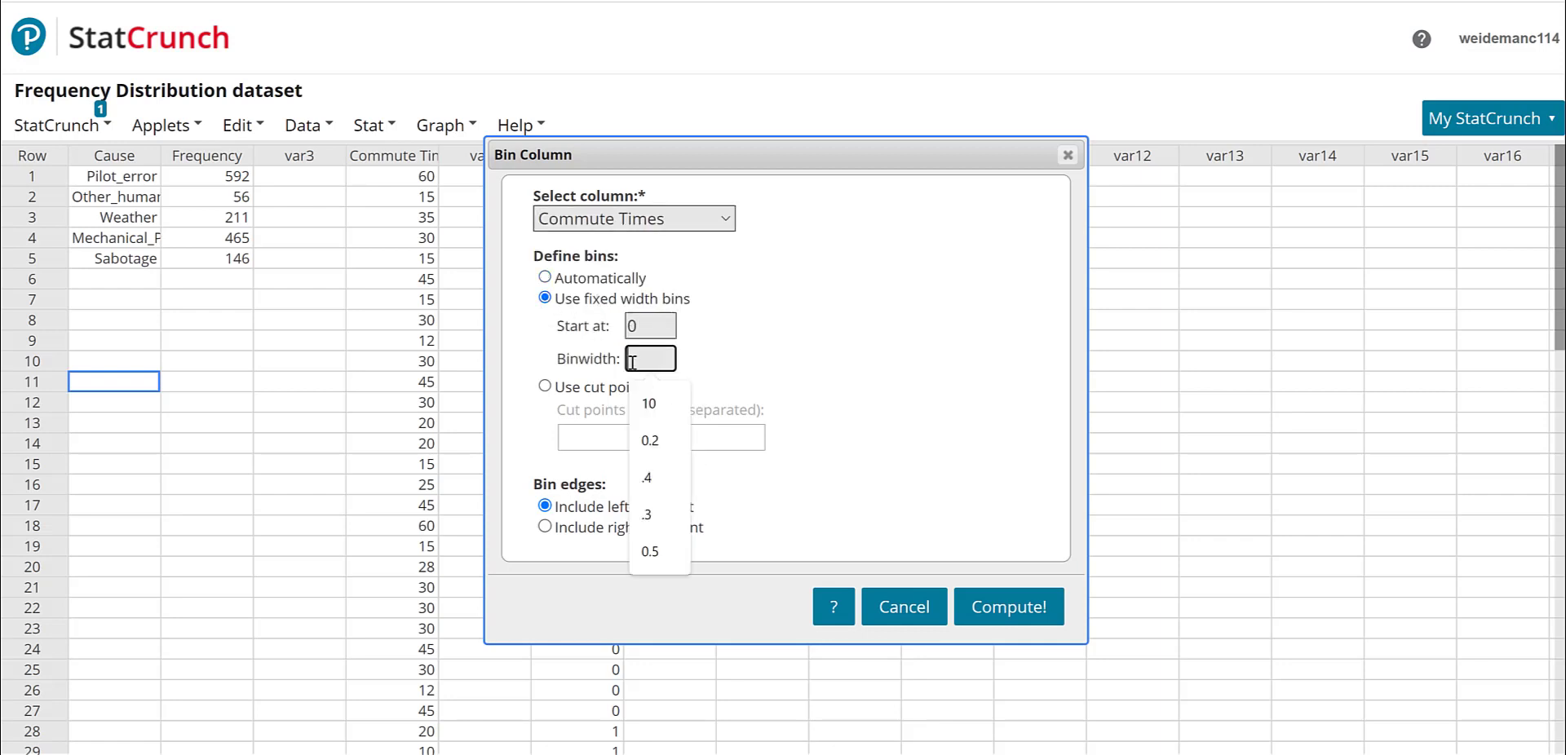
{"action": "type", "text": "15"}
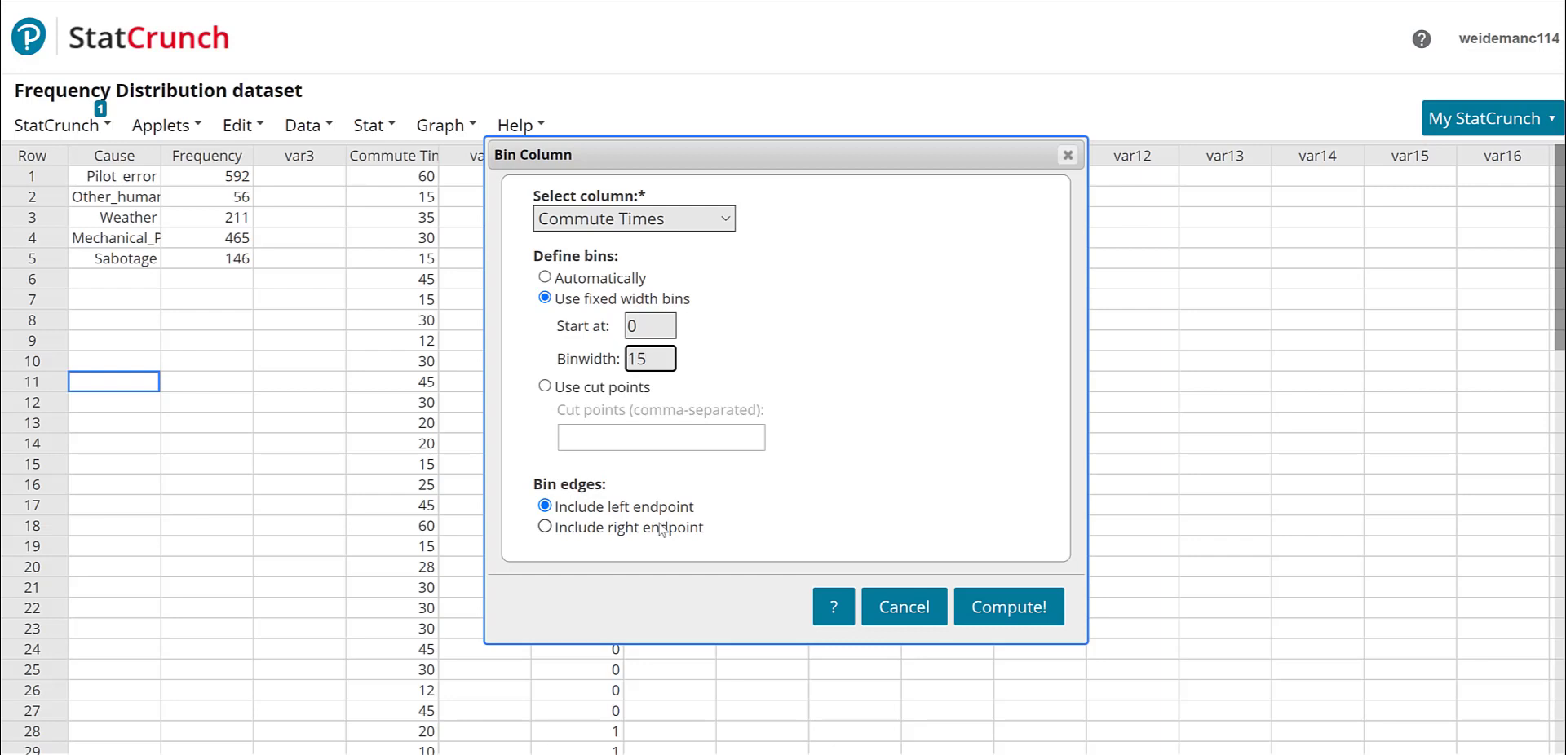
{"action": "left_click", "coordinate": [1009, 608]}
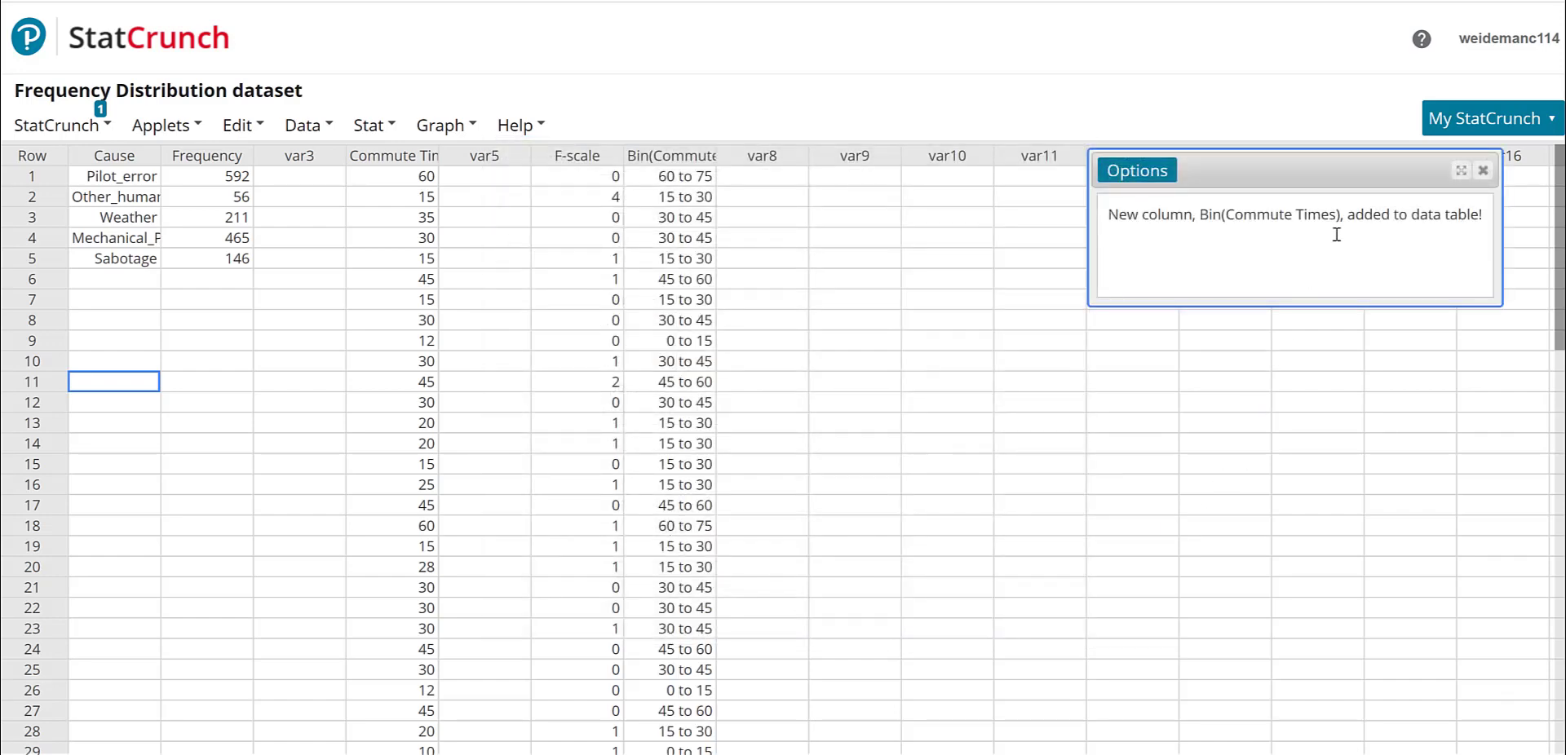
{"action": "left_click", "coordinate": [1483, 171]}
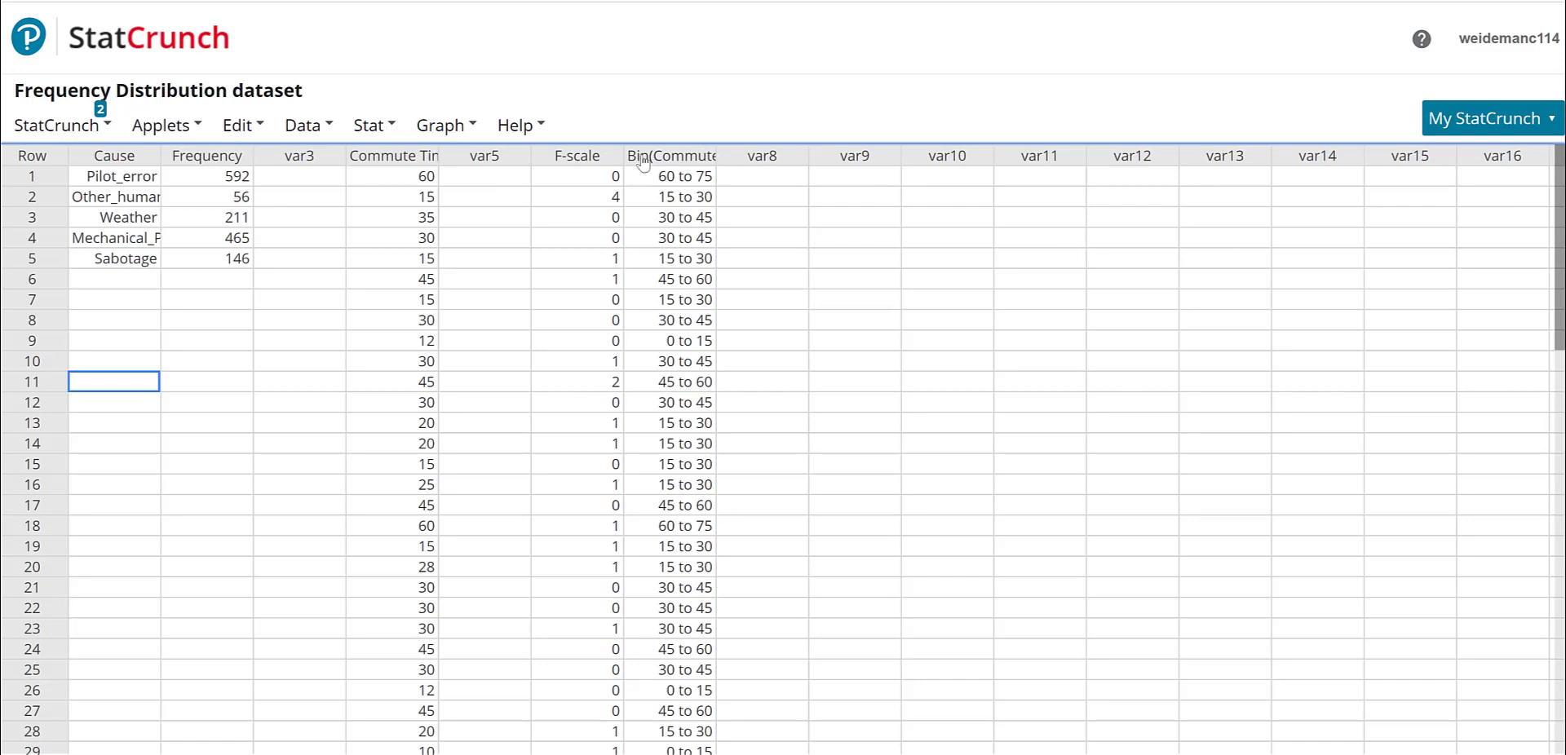
- Compute a frequency table of Bin(Commute Times) showing only the Frequency statistic
{"action": "left_click", "coordinate": [356, 128]}
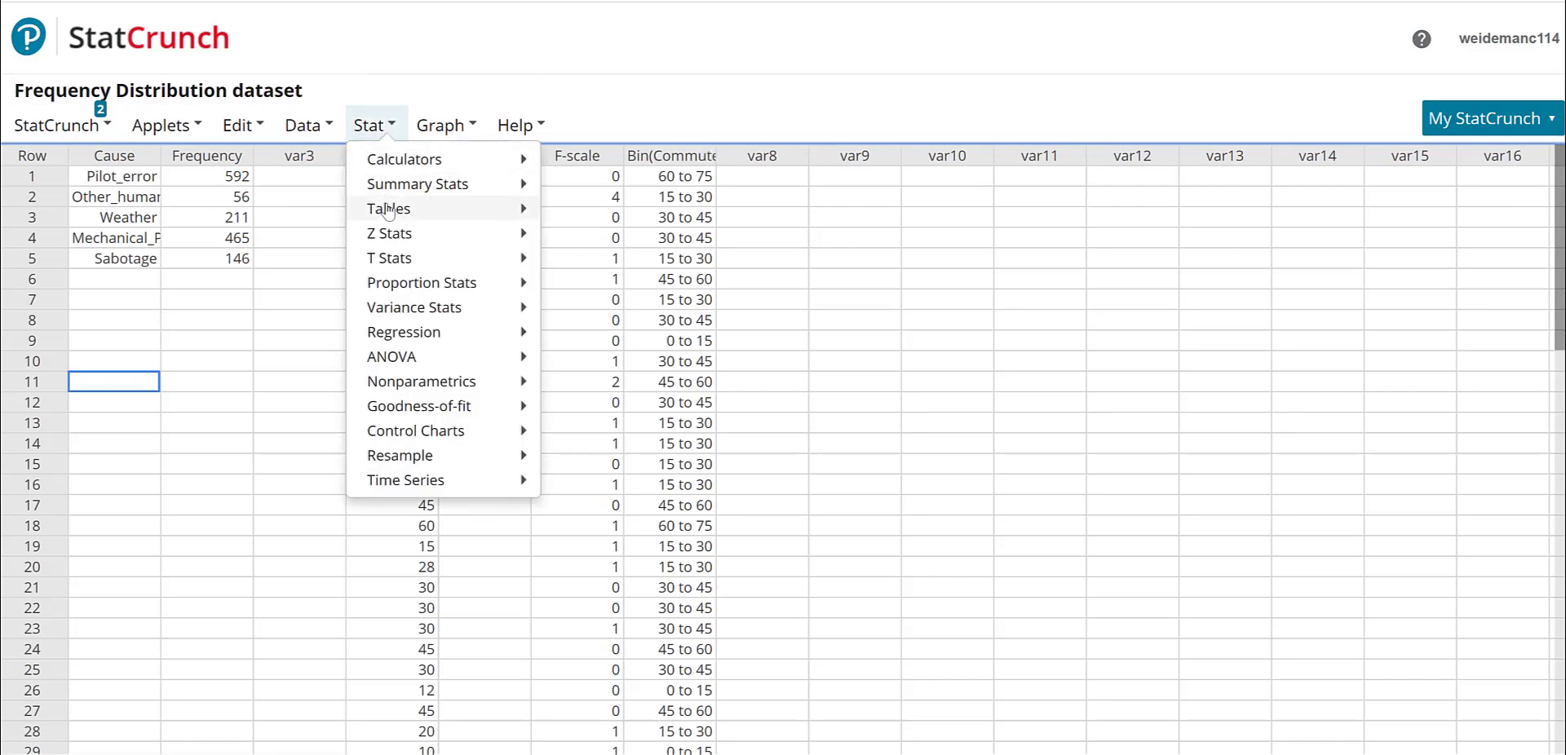
{"action": "mouse_move", "coordinate": [500, 212]}
{"action": "left_click", "coordinate": [612, 219]}
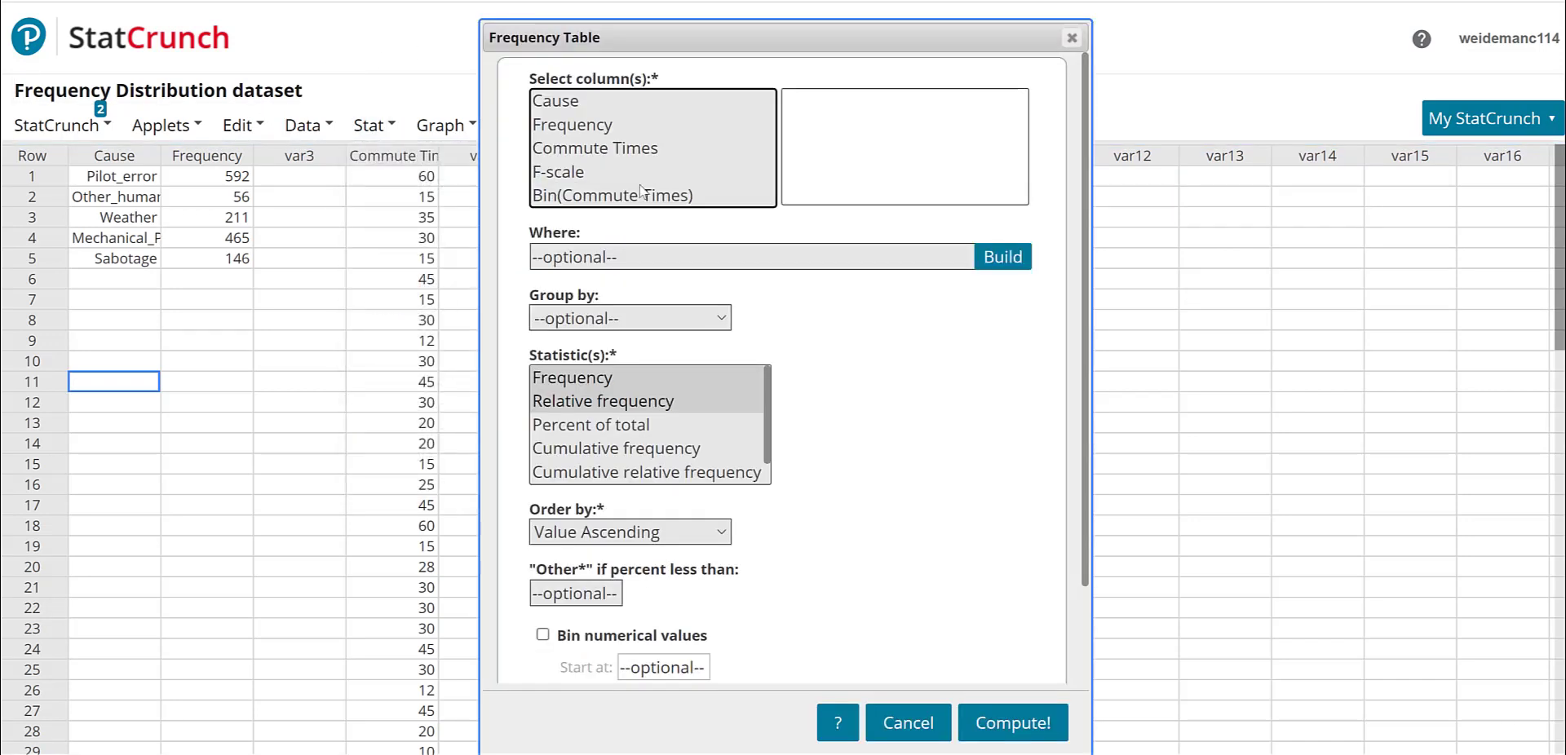
{"action": "left_click", "coordinate": [626, 196]}
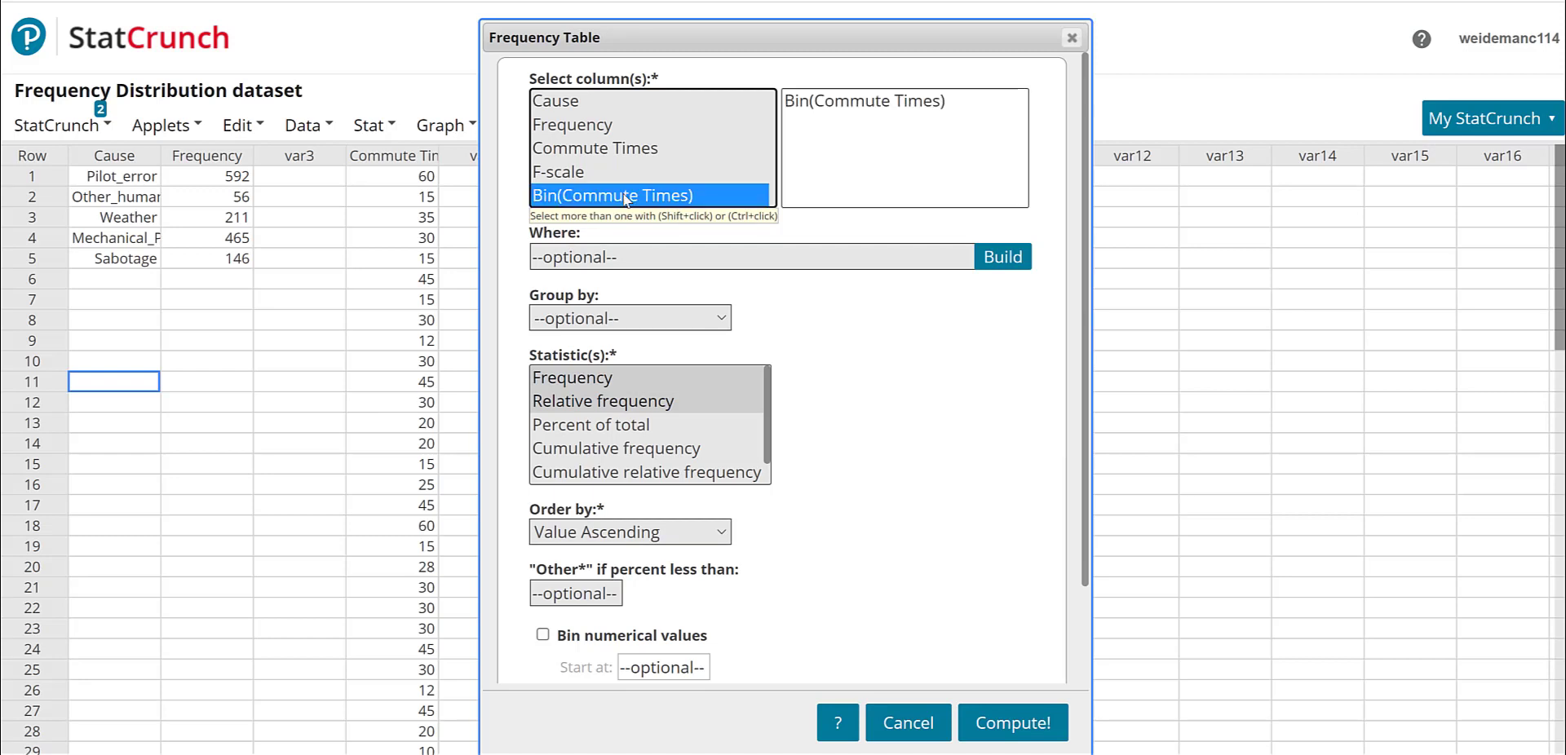
{"action": "left_click", "coordinate": [620, 379]}
{"action": "left_click", "coordinate": [977, 729]}
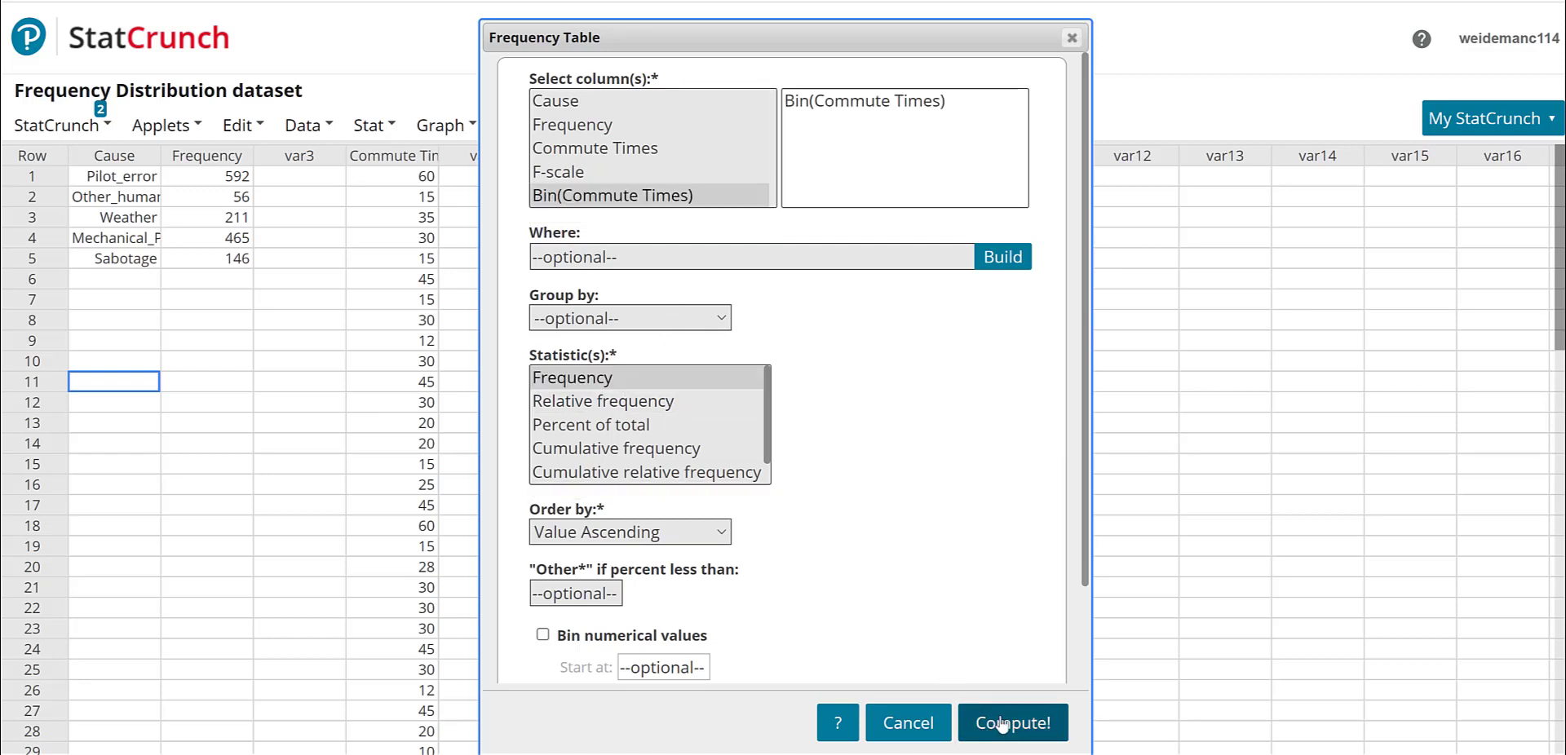
- Examine the binned commute time frequency table, then close the results window
{"action": "left_click_drag", "start_coordinate": [1224, 195], "coordinate": [578, 108]}
{"action": "left_click_drag", "start_coordinate": [839, 144], "coordinate": [929, 145]}
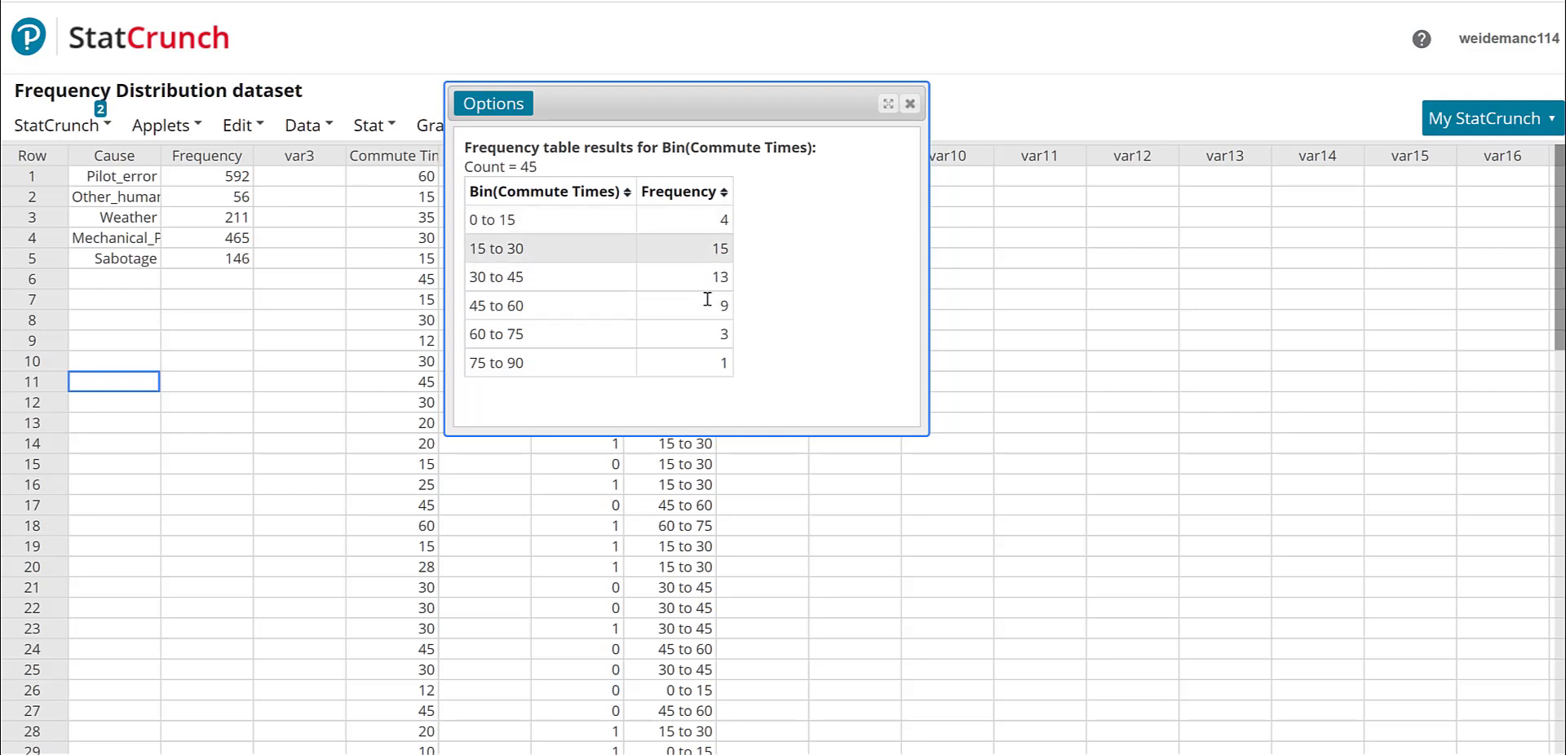
{"action": "left_click", "coordinate": [909, 103]}
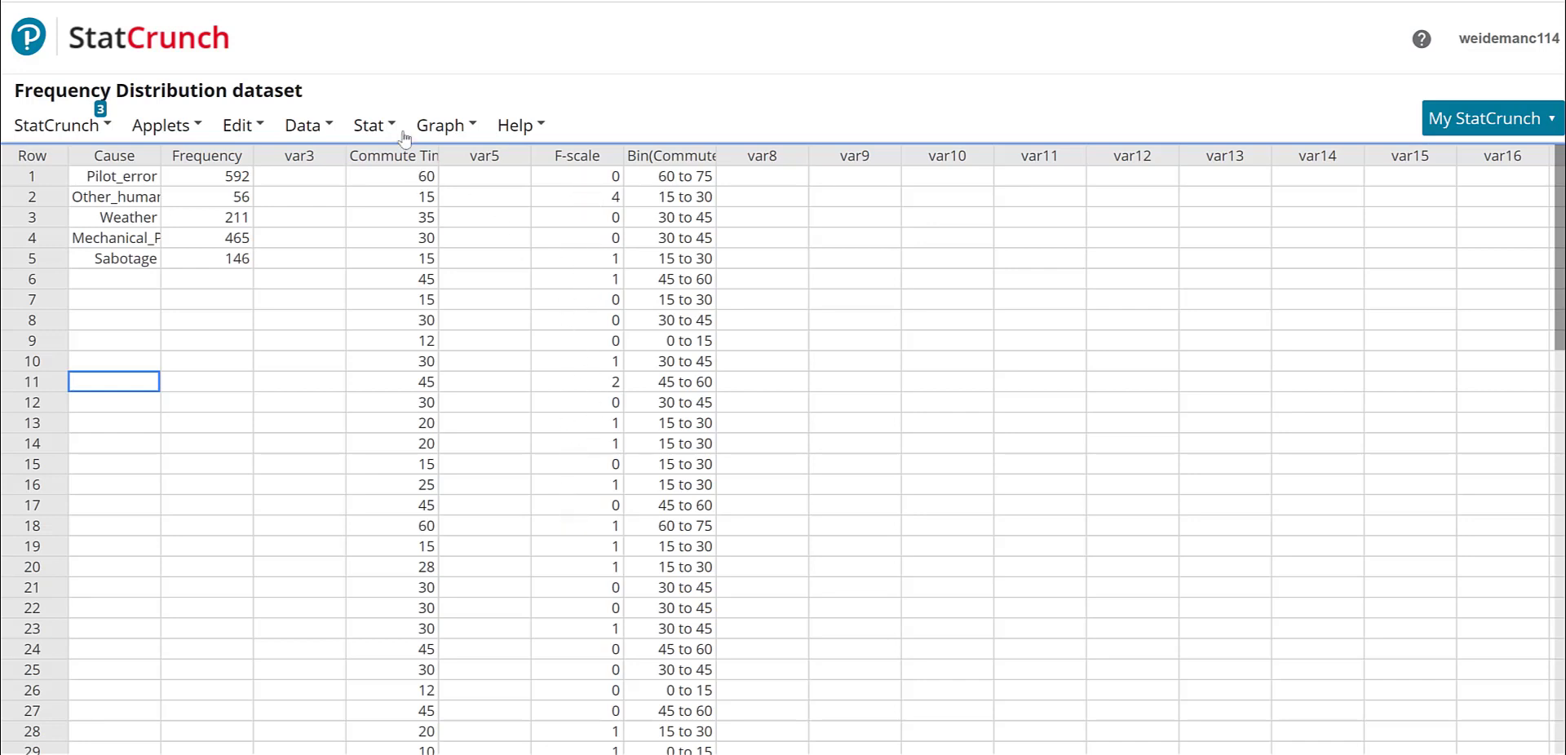
- Compute a frequency table of the F-scale column showing only the Frequency statistic
{"action": "left_click", "coordinate": [371, 127]}
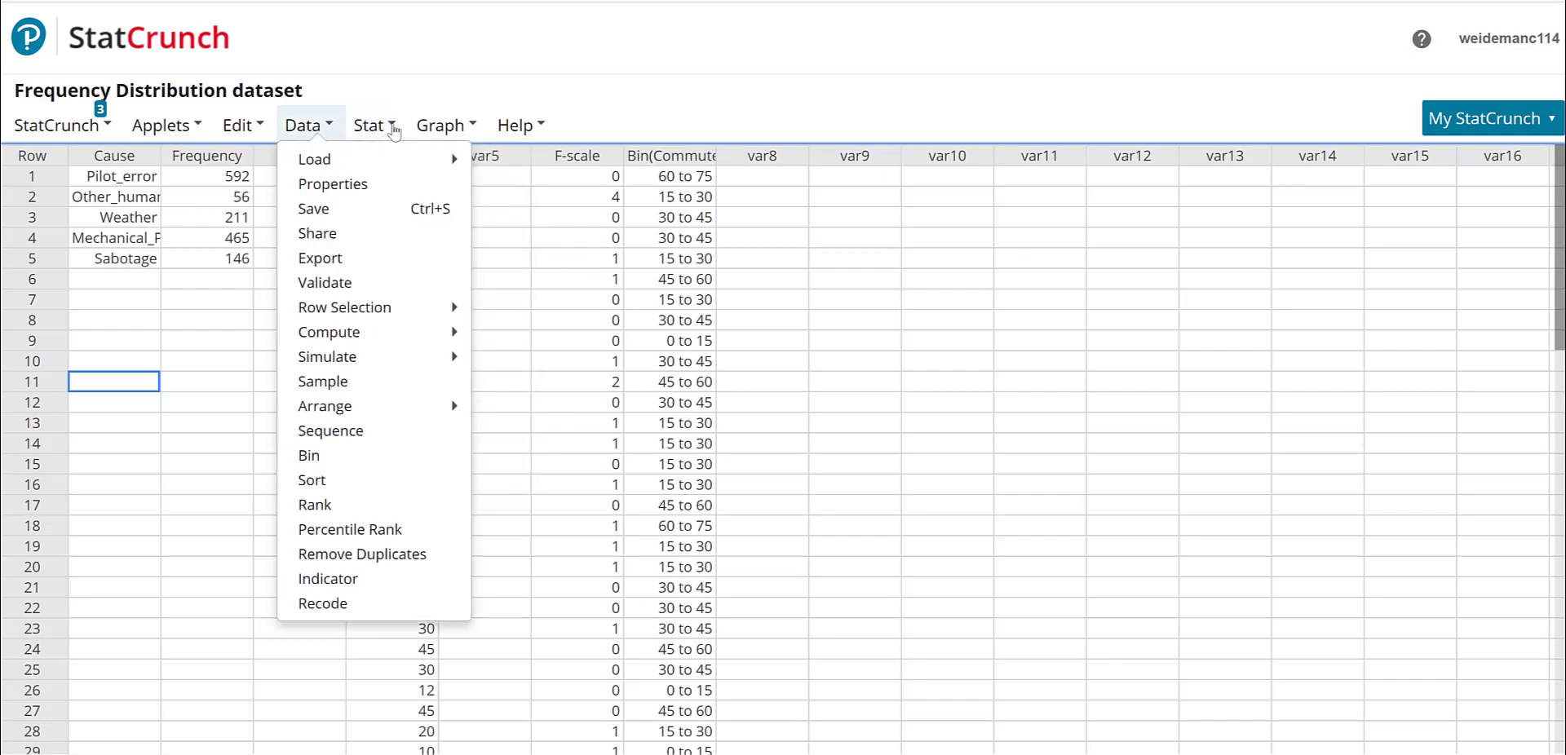
{"action": "mouse_move", "coordinate": [412, 216]}
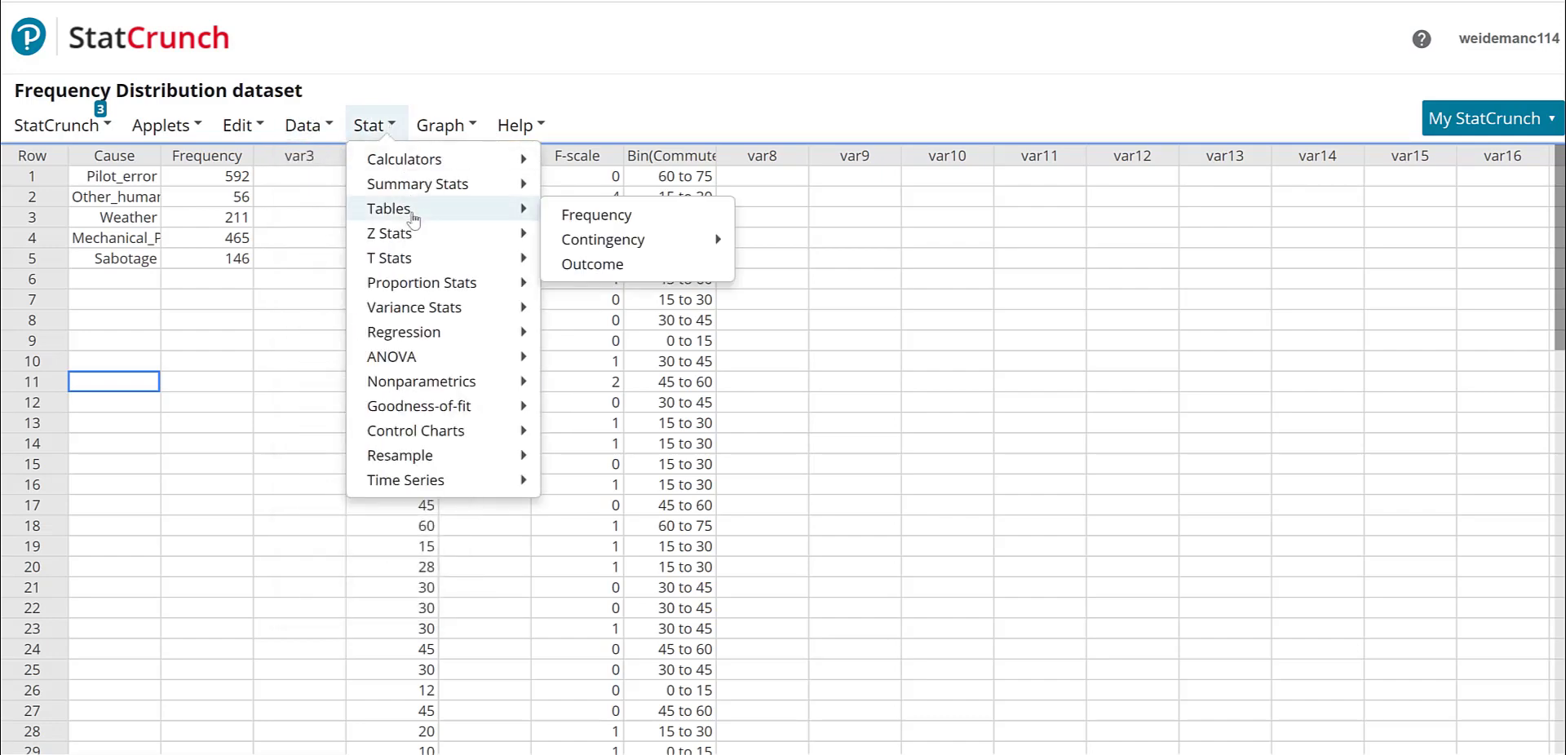
{"action": "left_click", "coordinate": [592, 219]}
{"action": "left_click", "coordinate": [556, 174]}
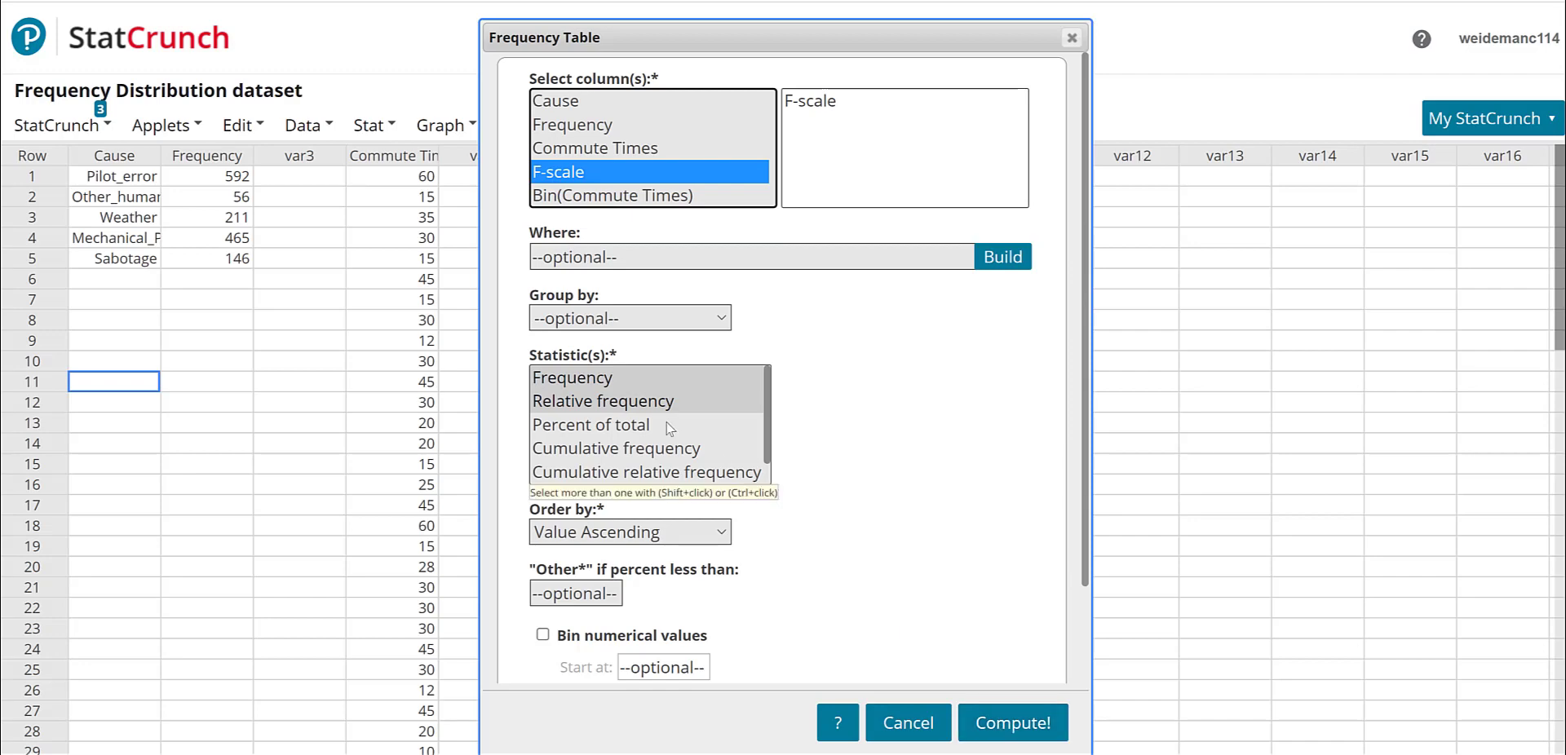
{"action": "left_click", "coordinate": [629, 377]}
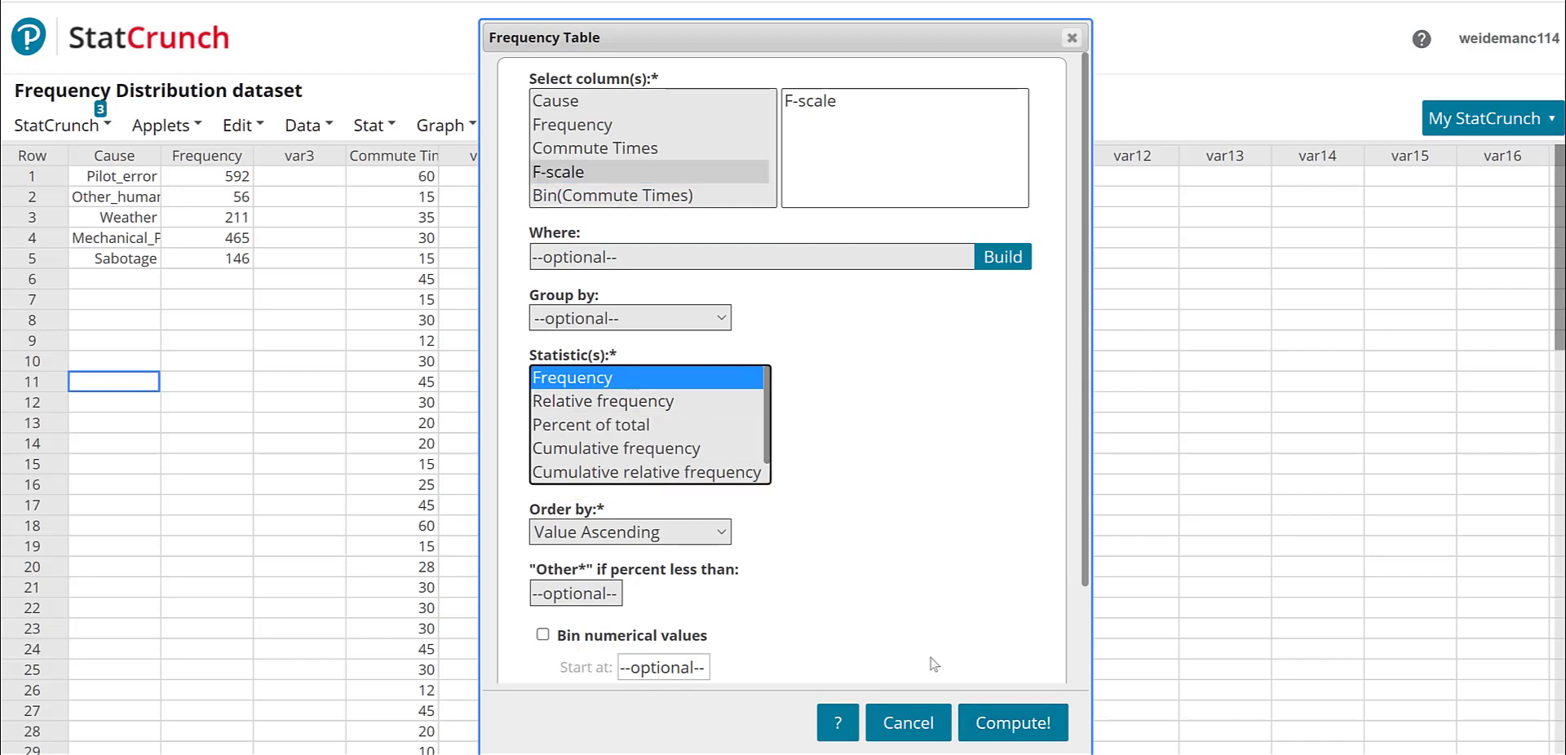
{"action": "left_click", "coordinate": [988, 737]}
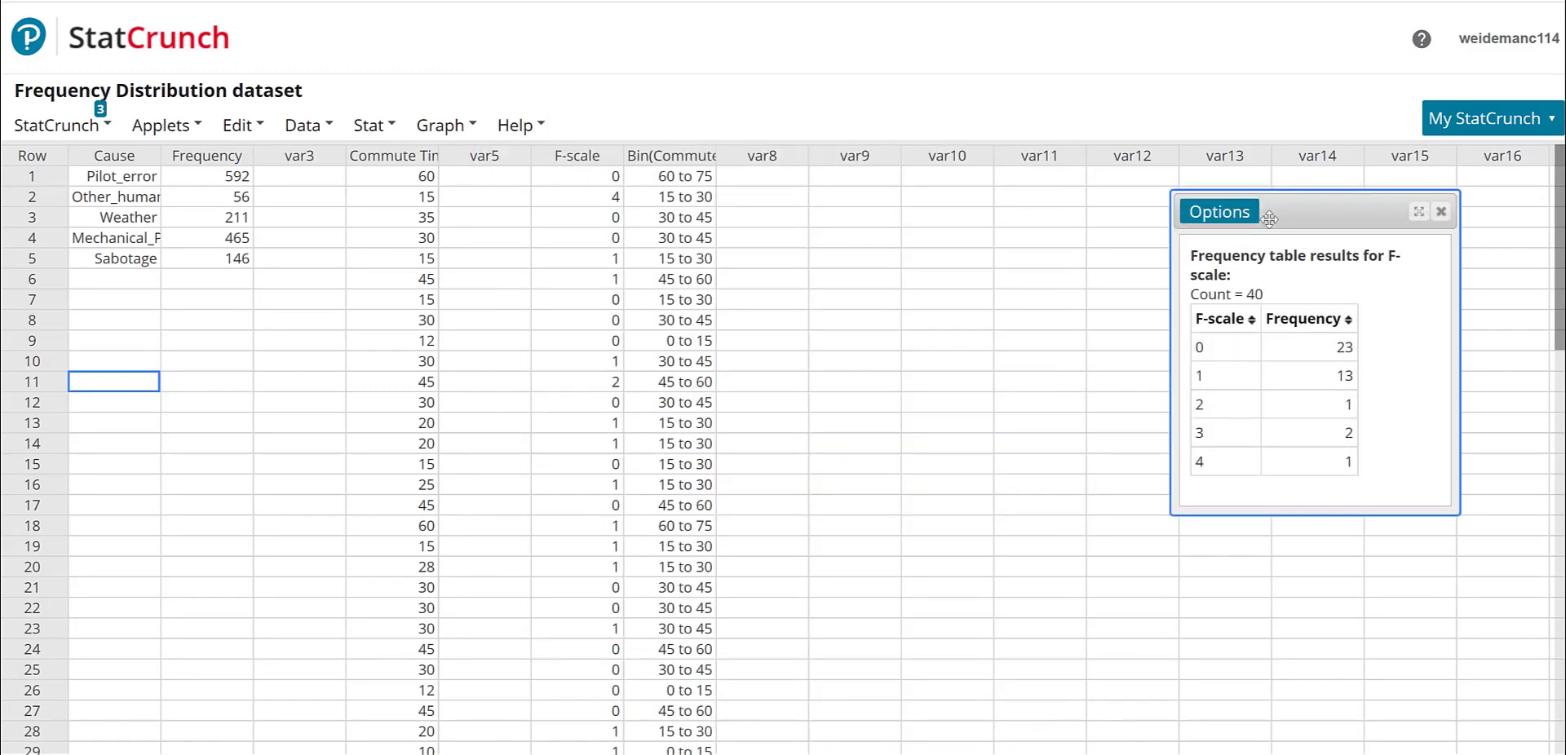
{"action": "left_click_drag", "start_coordinate": [1305, 219], "coordinate": [659, 152]}
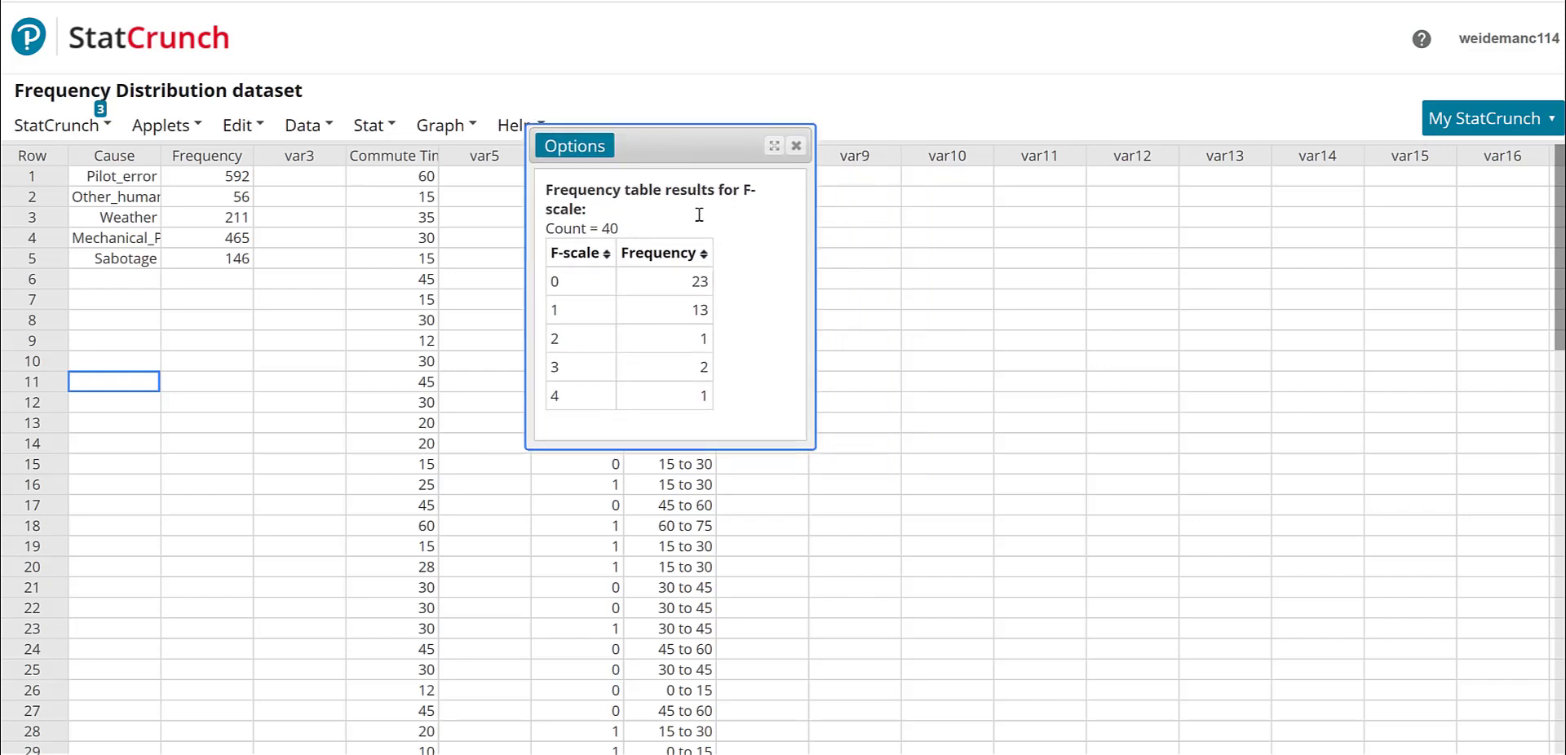